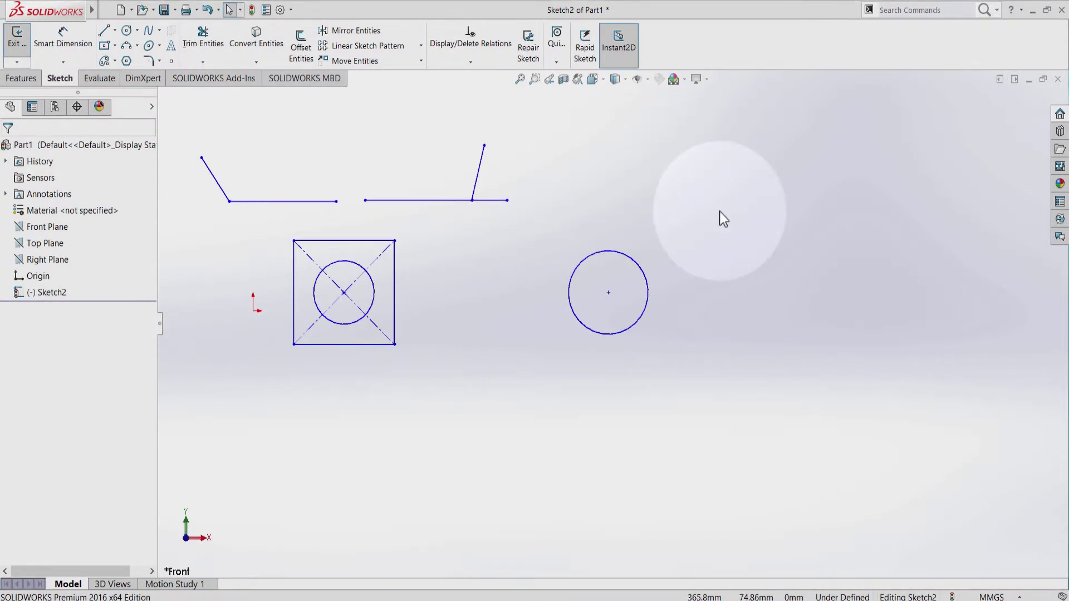
Step: Browse the Tools > Dimensions commands from the expanded menu bar, then close the menus
click(92, 10)
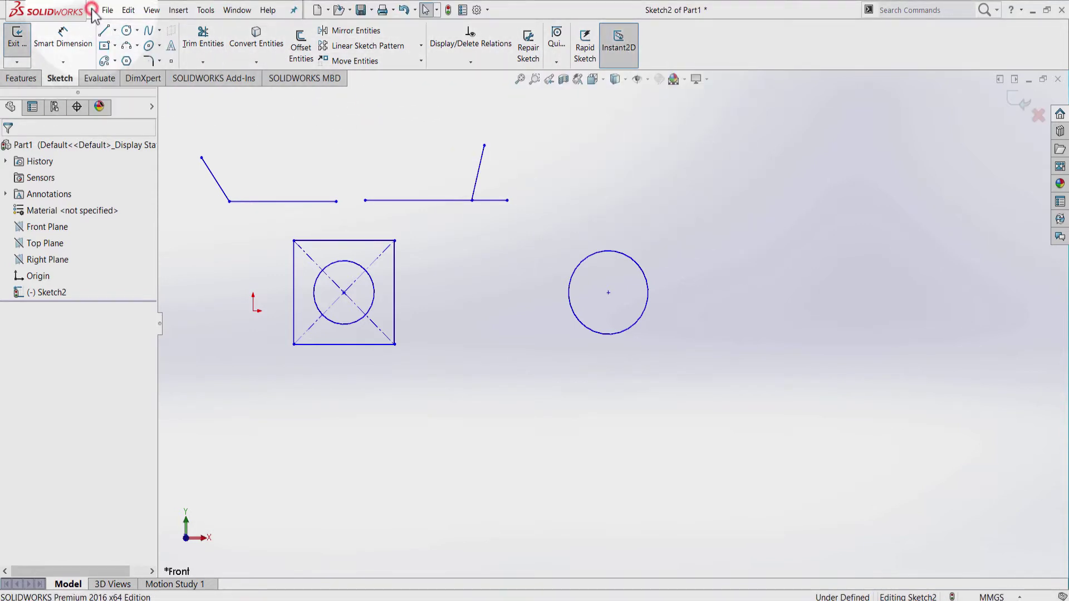
click(206, 10)
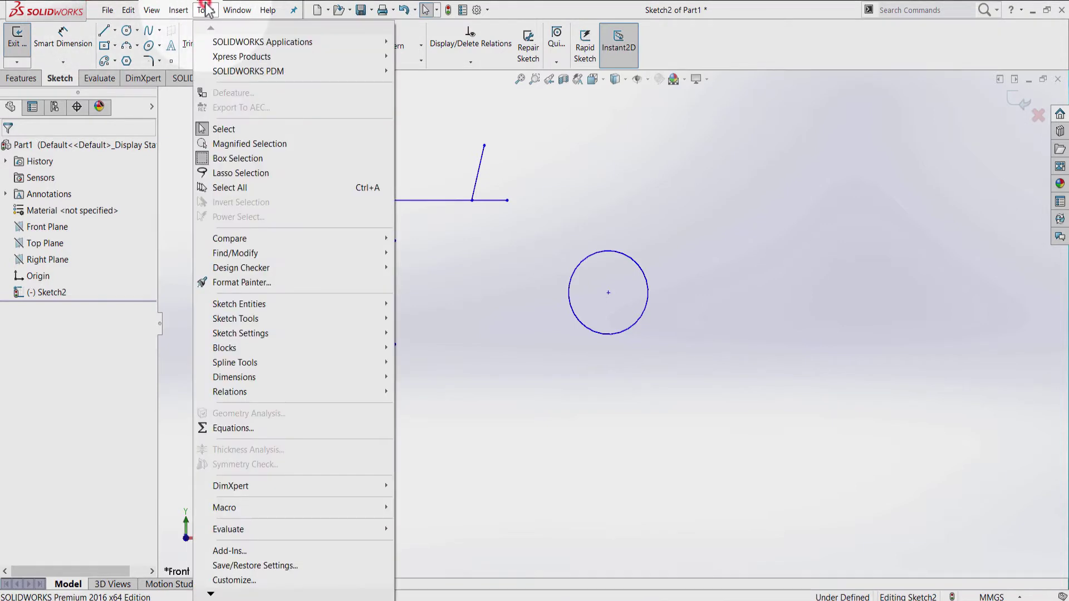
mouse_move(310, 376)
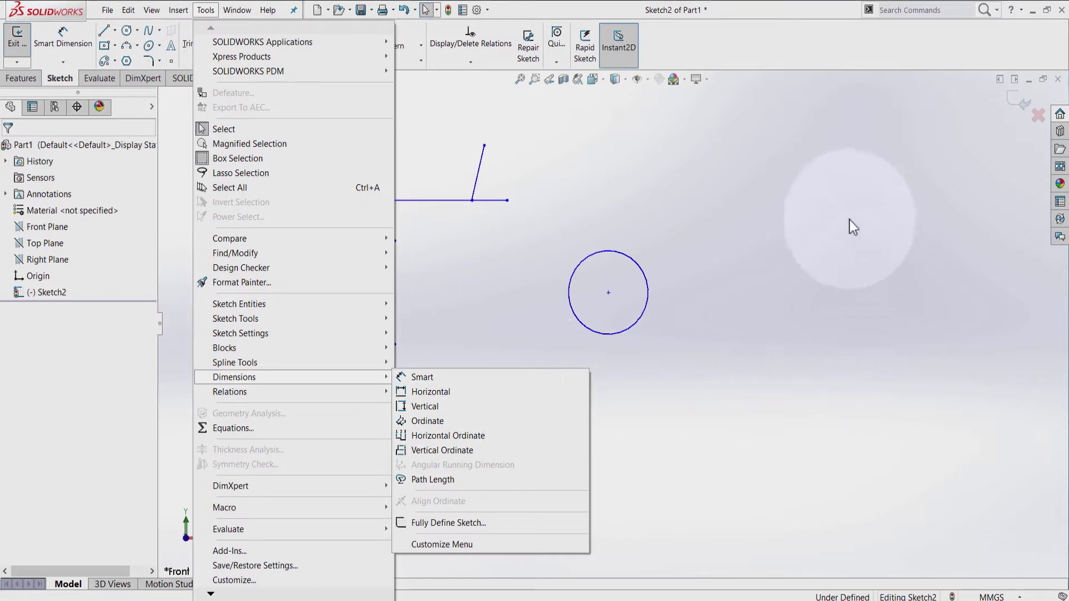
click(794, 166)
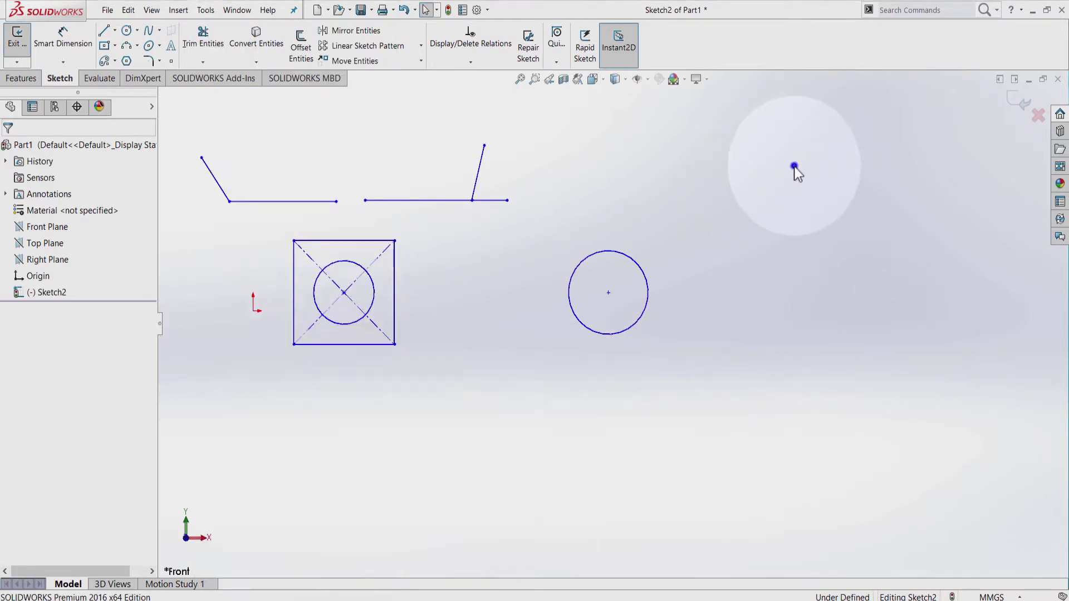
Step: Activate Smart Dimension with a mouse gesture after checking the right-click menu and S shortcut bar
right_click(795, 167)
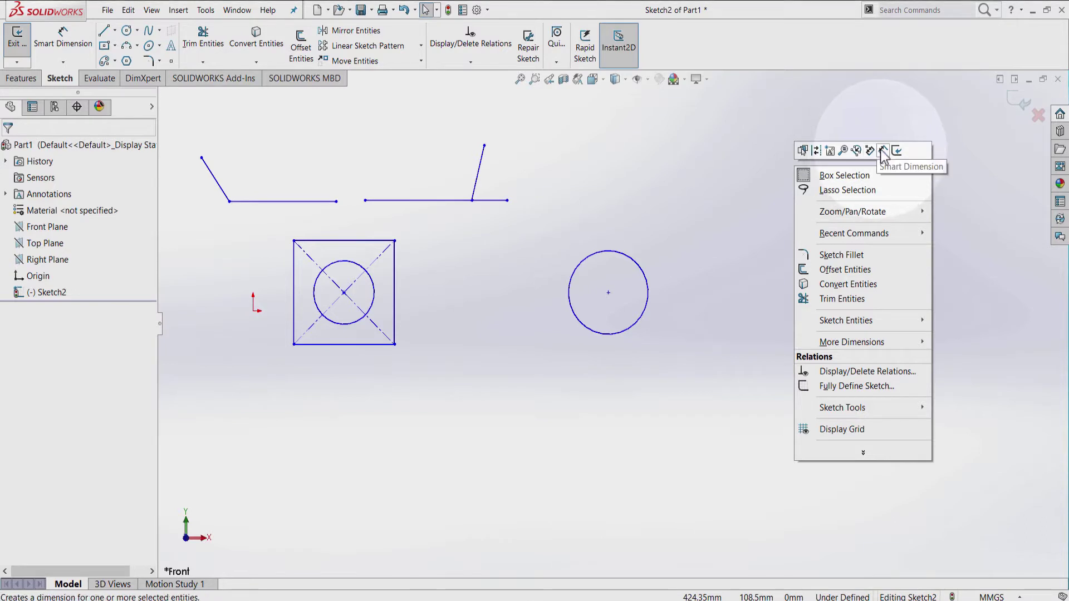
click(713, 205)
key(s)
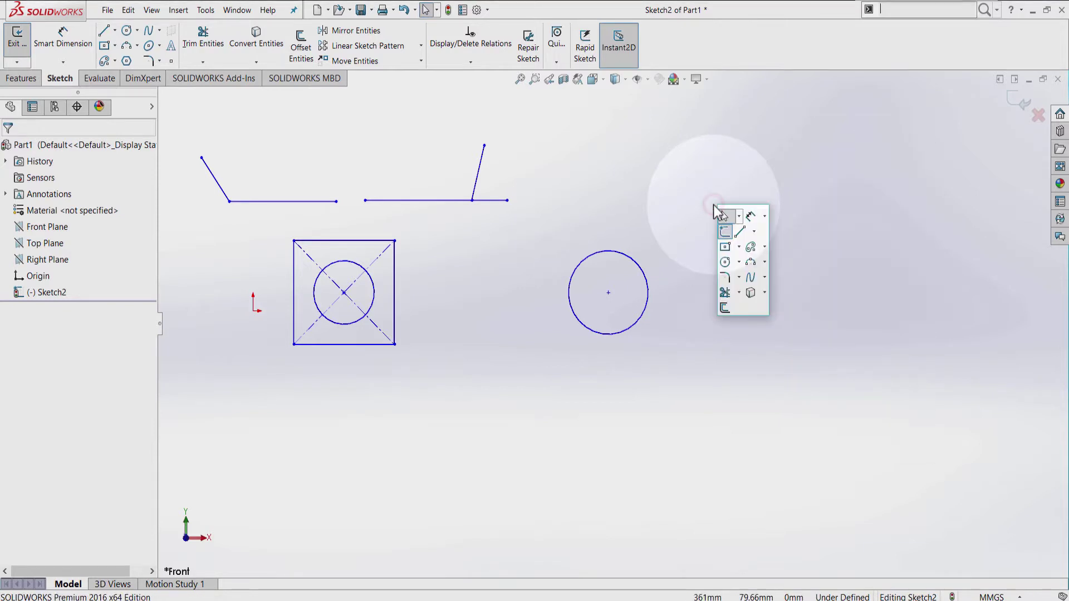
click(846, 154)
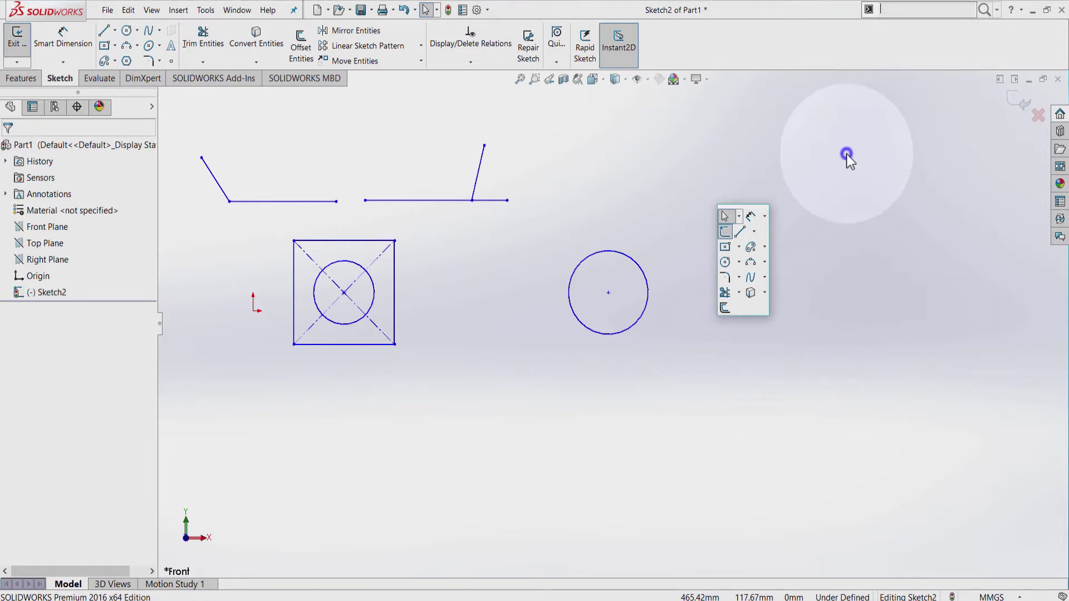
right_drag(846, 145, 850, 105)
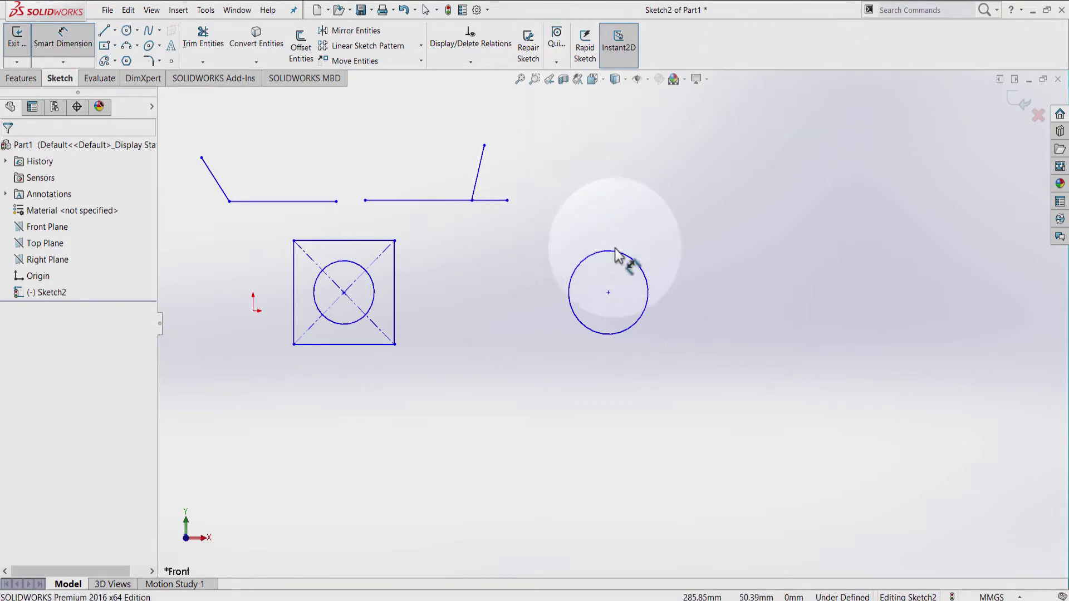
key(f)
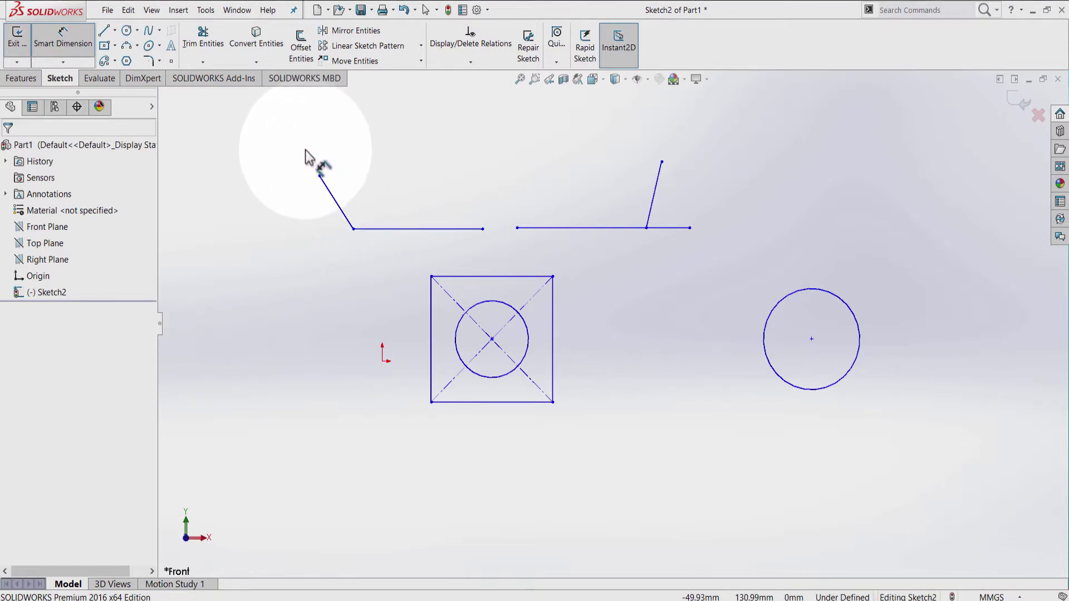
click(448, 229)
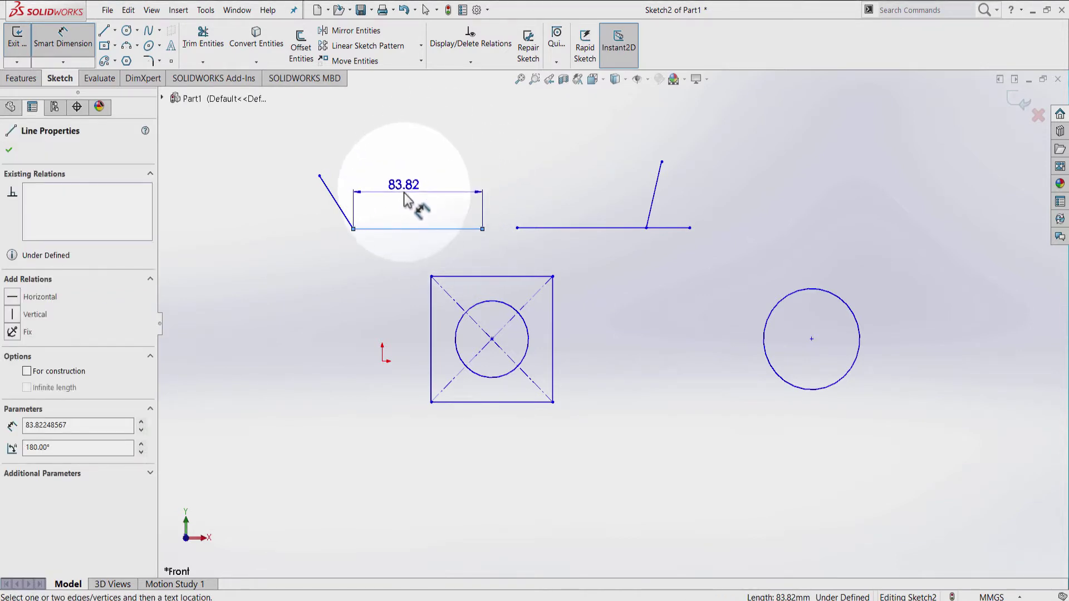
key(Escape)
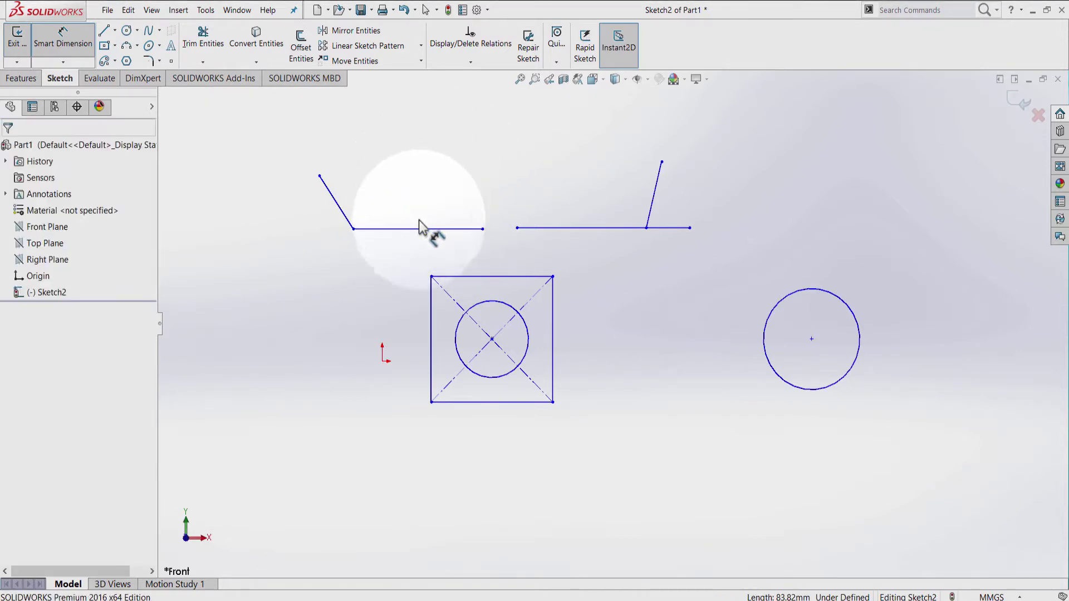
click(816, 291)
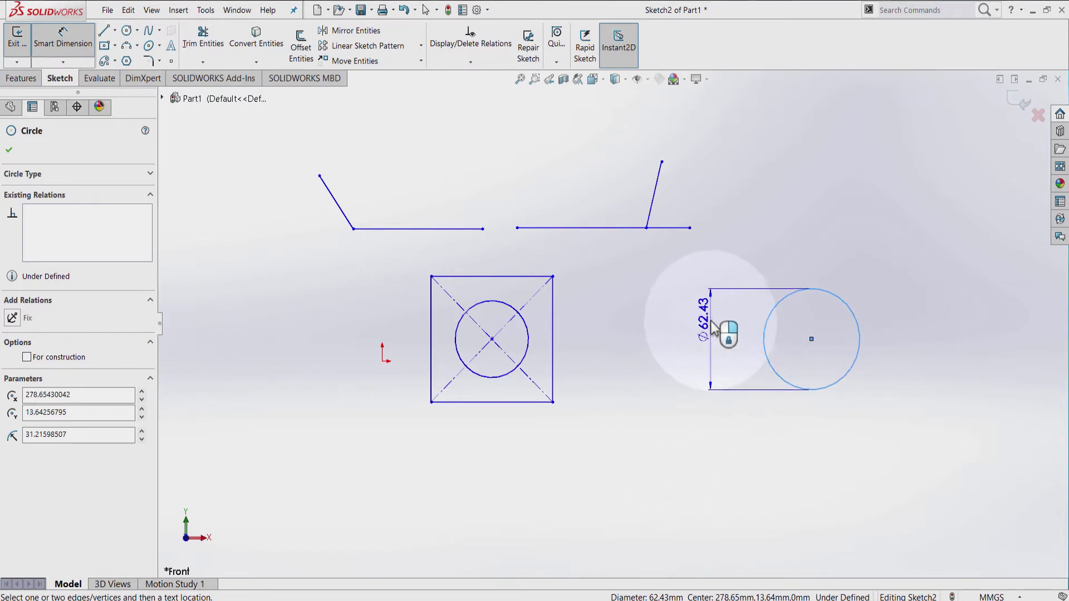
key(Escape)
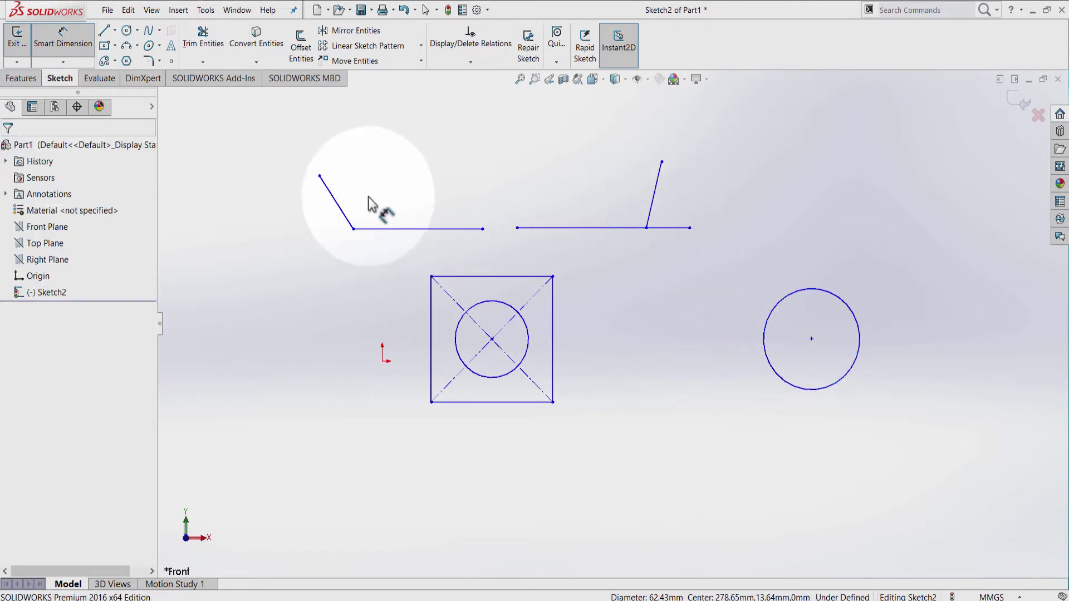
click(341, 212)
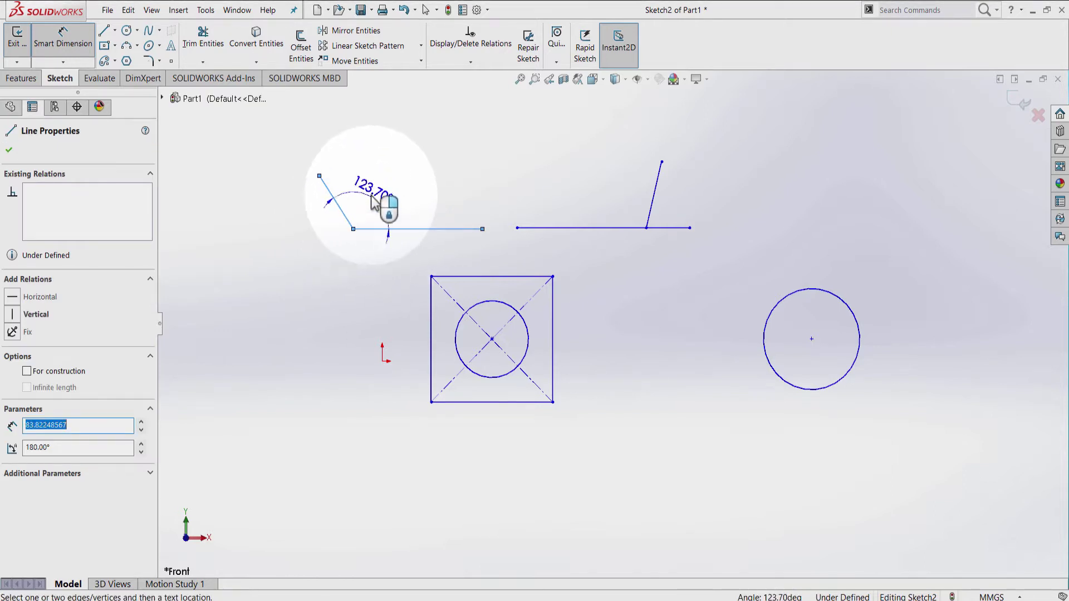
click(368, 189)
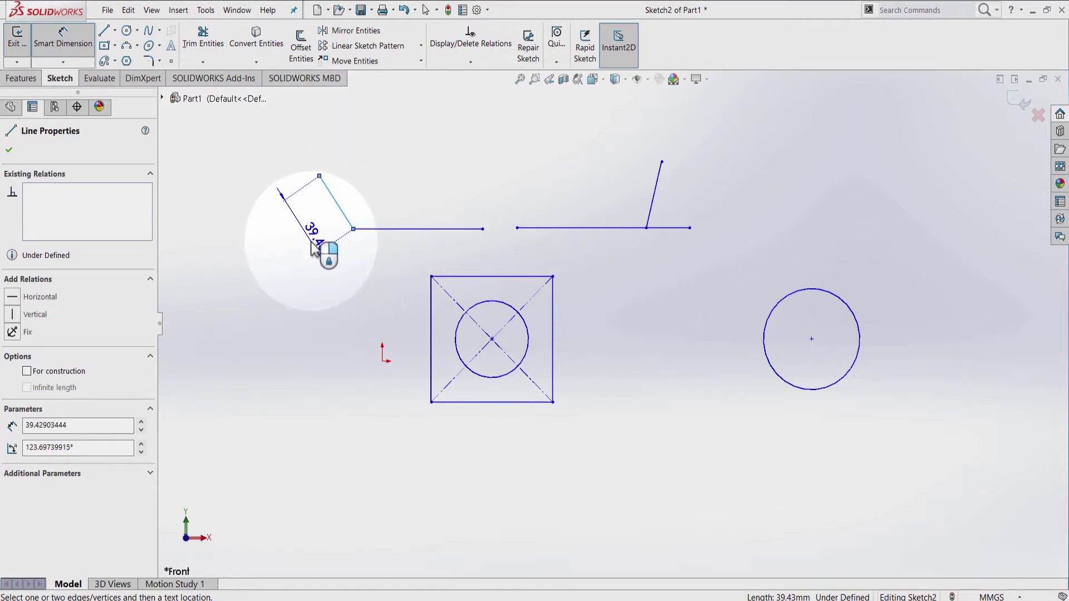
click(312, 247)
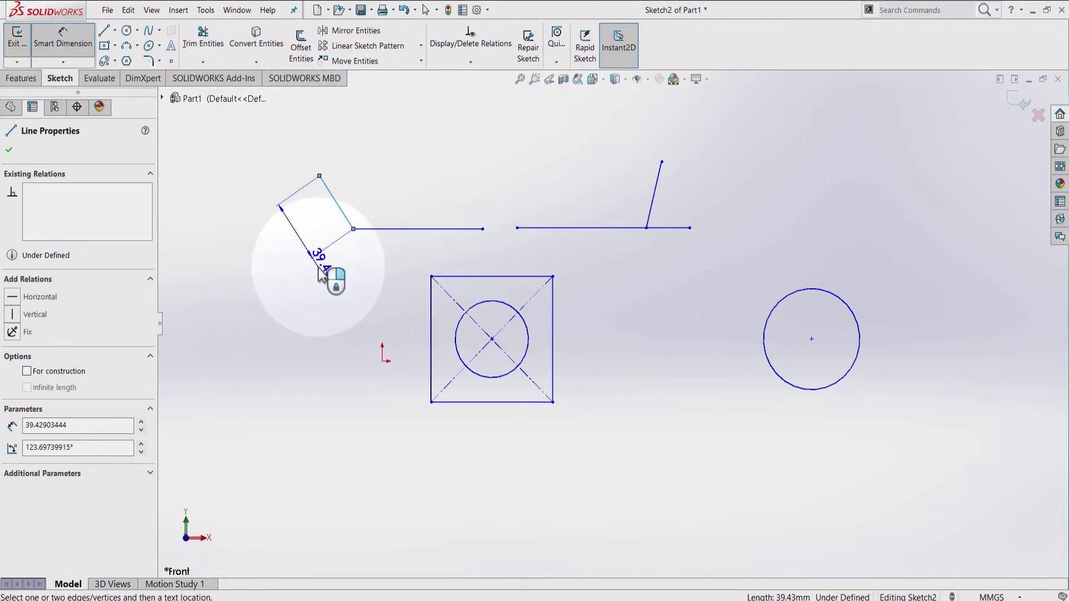
key(Escape)
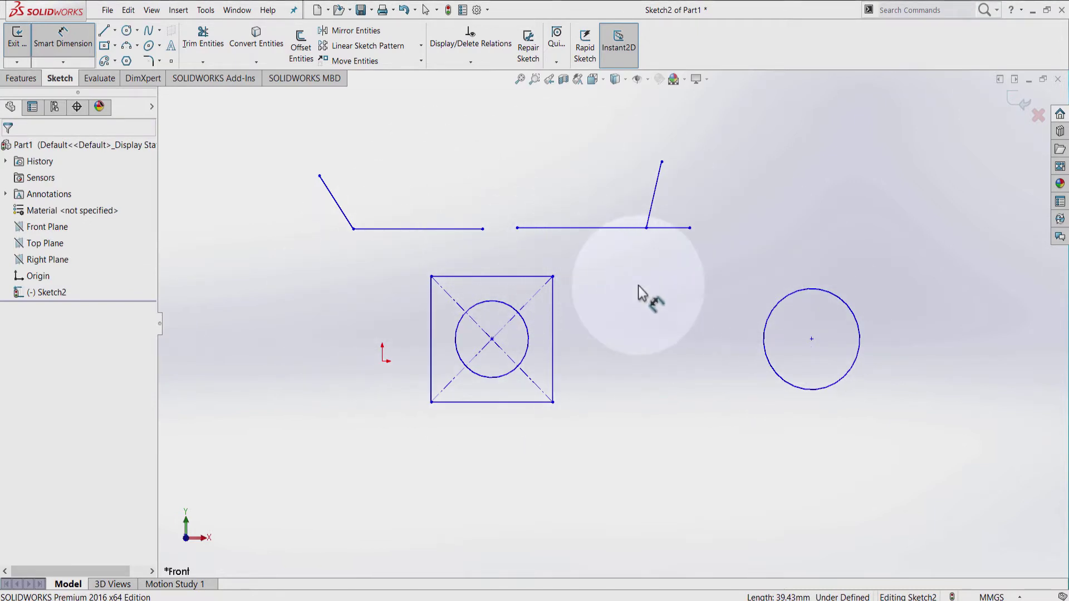
Step: Place a length dimension on the square's top edge and check the document's unit system
click(527, 278)
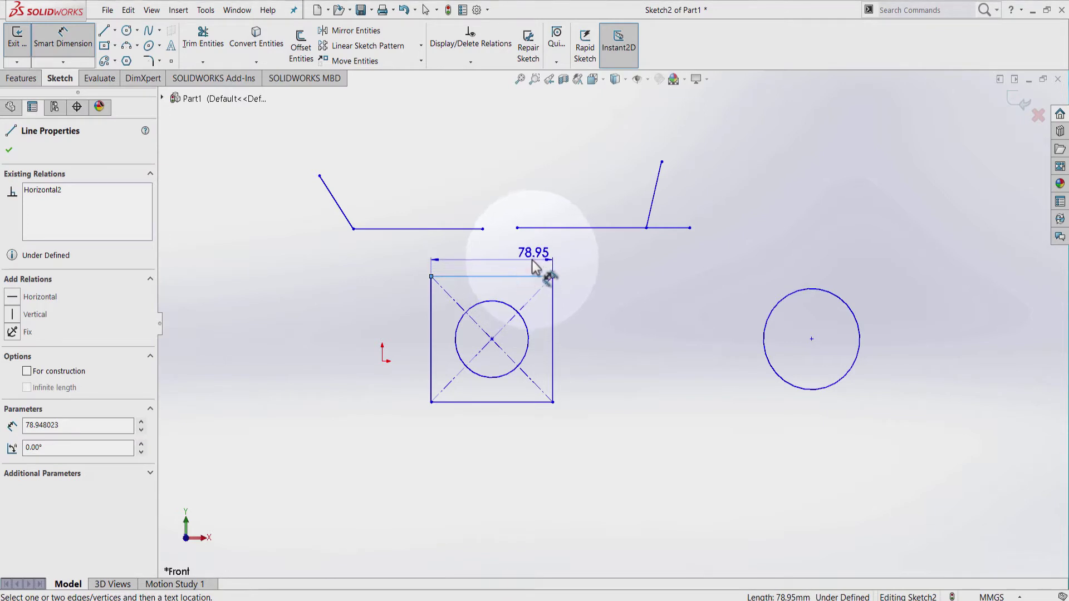
click(524, 261)
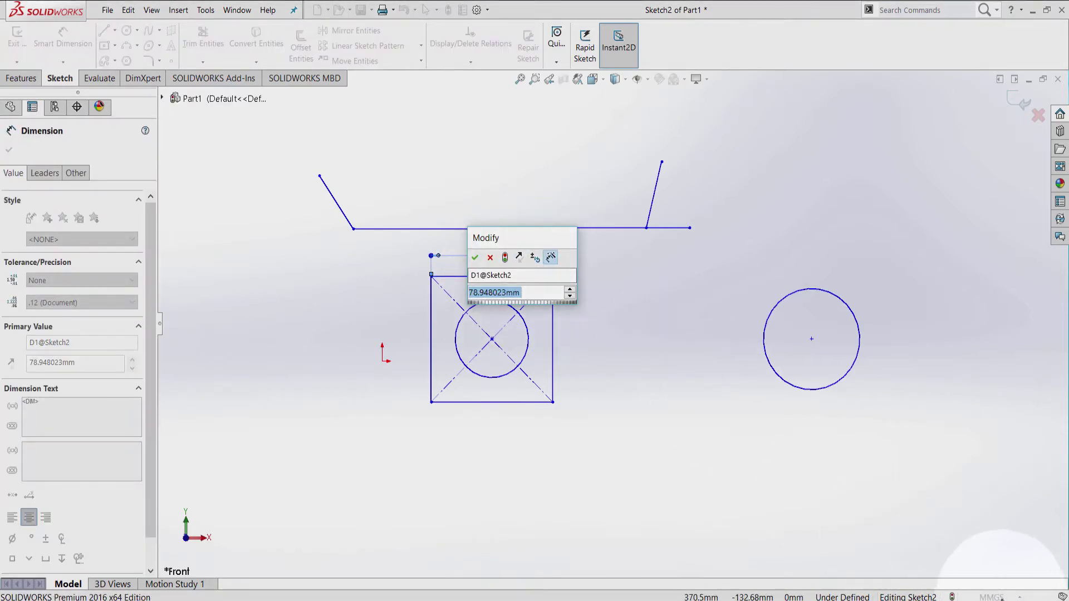
click(493, 257)
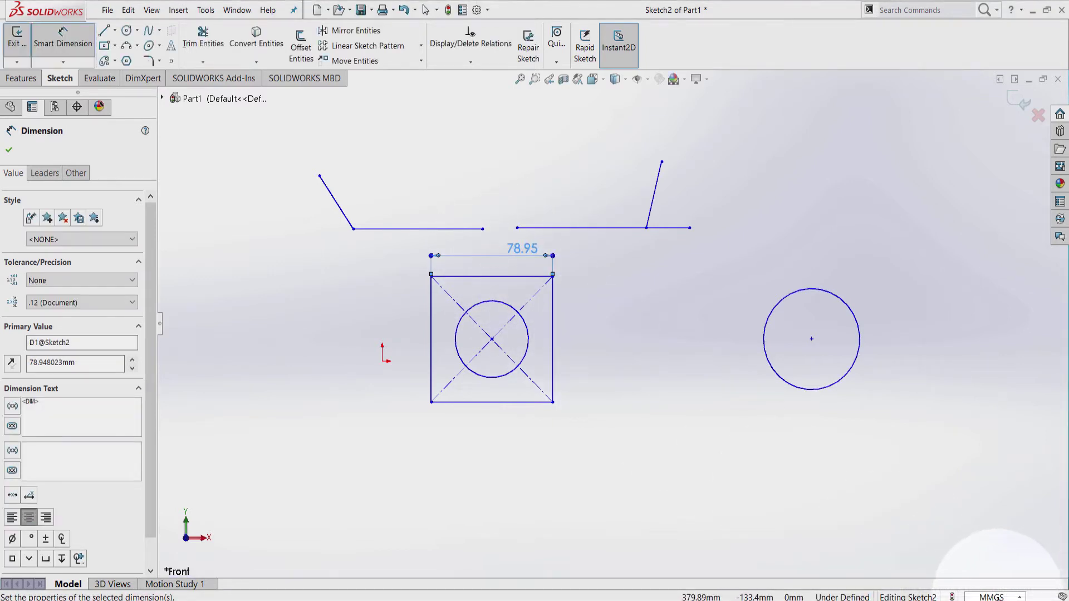
click(1019, 598)
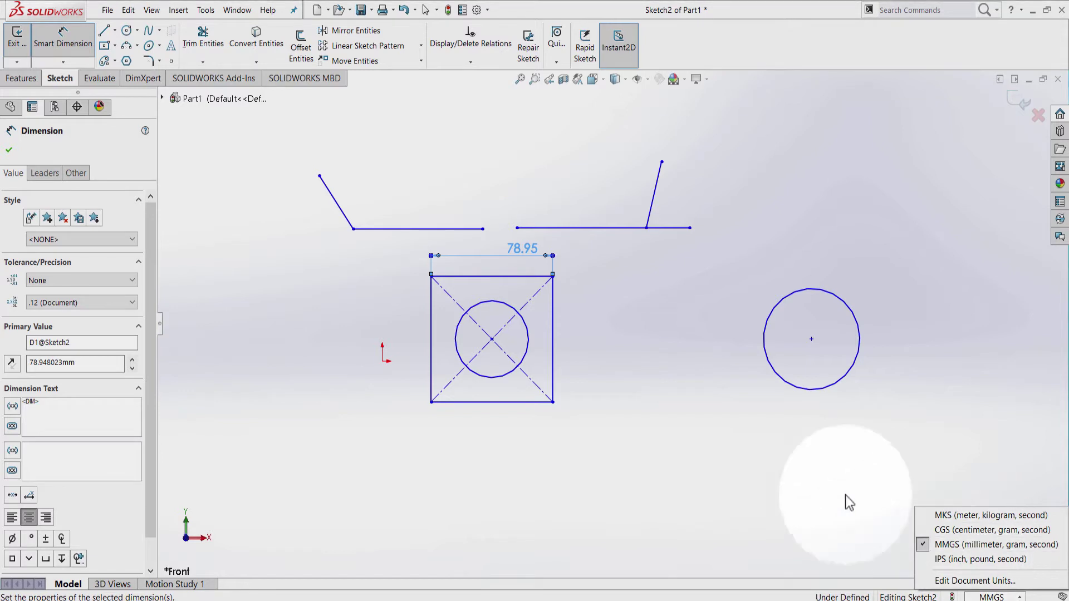
click(513, 250)
key(Escape)
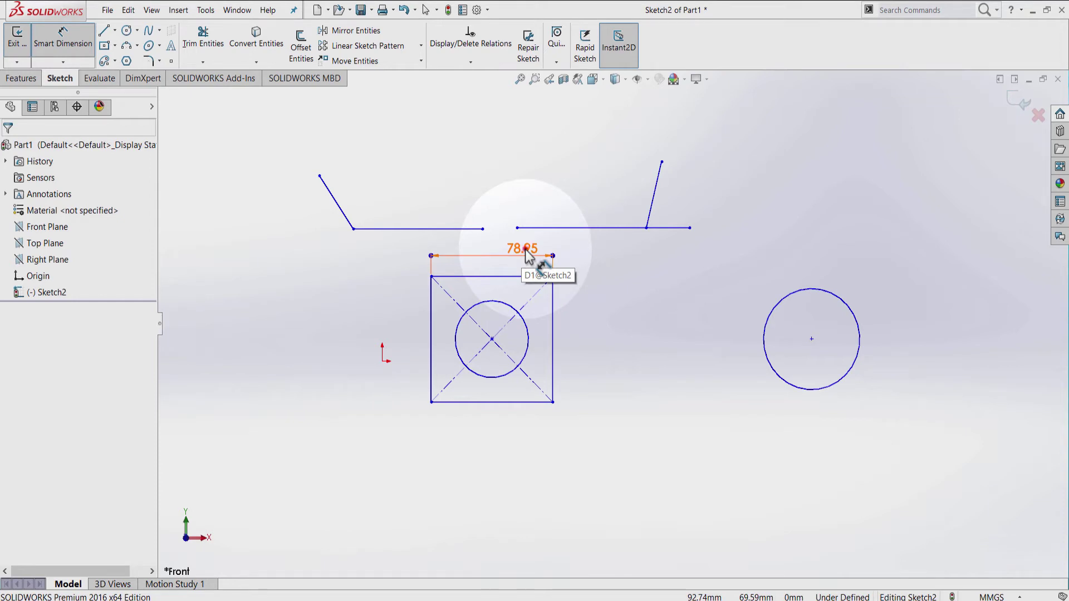
Step: Change the top-edge dimension from 78.95 to 50 mm
double_click(522, 248)
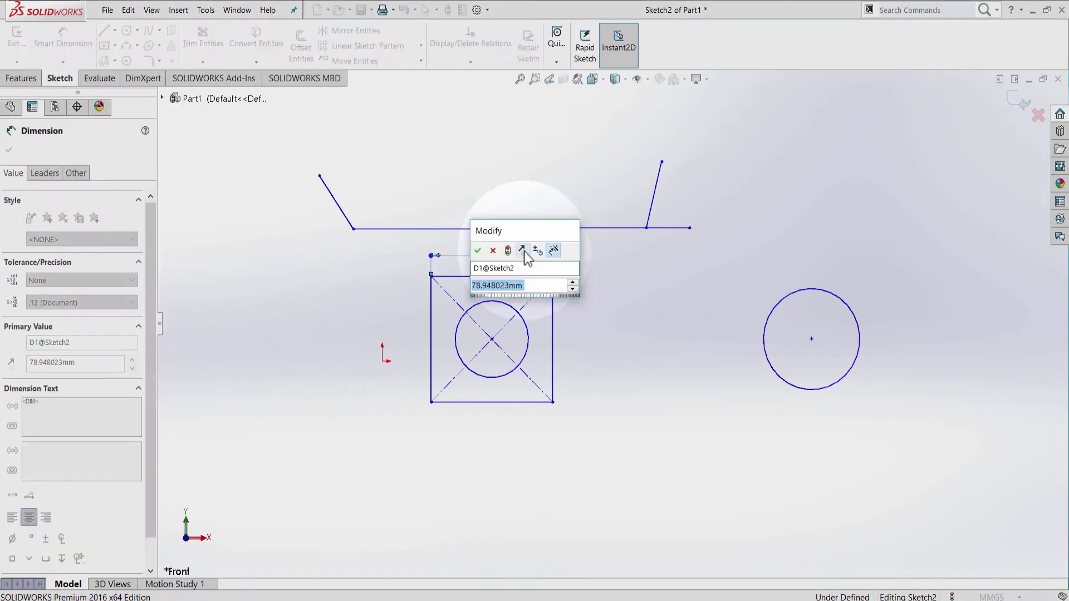
text(50)
key(Return)
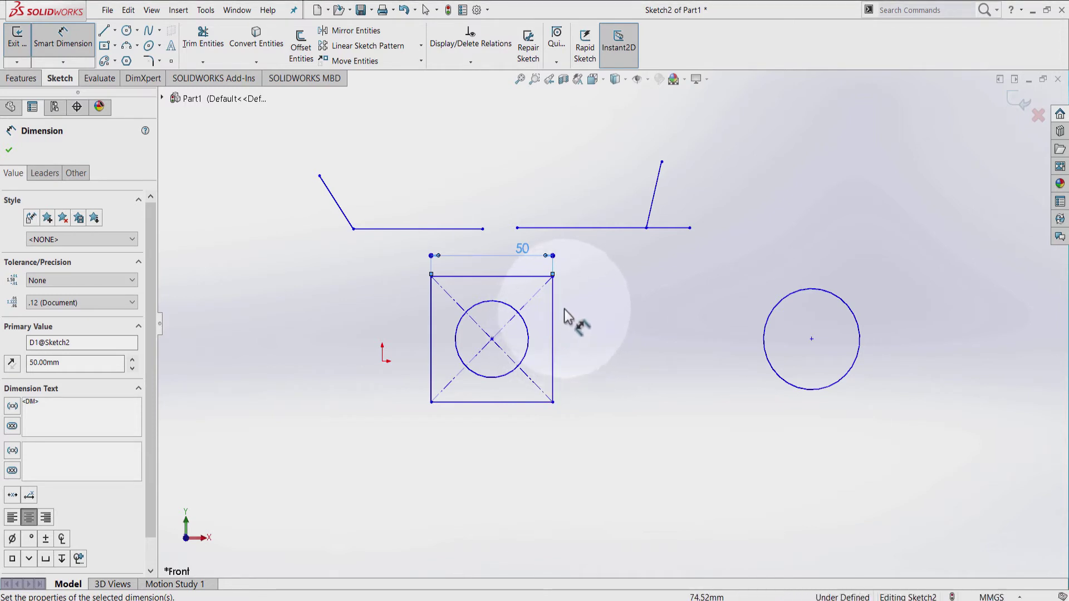
key(Escape)
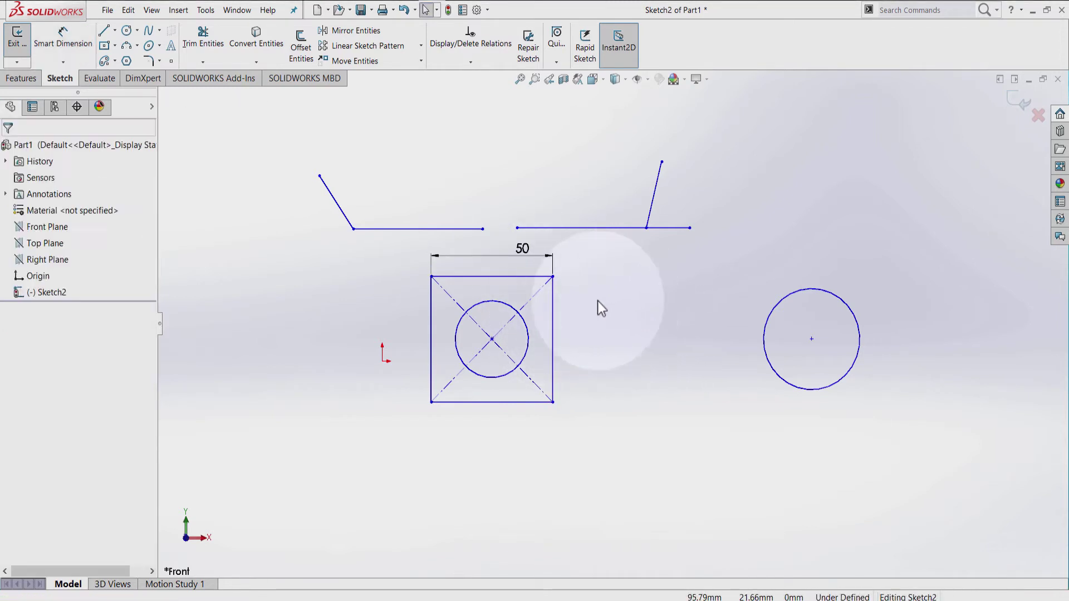
click(552, 320)
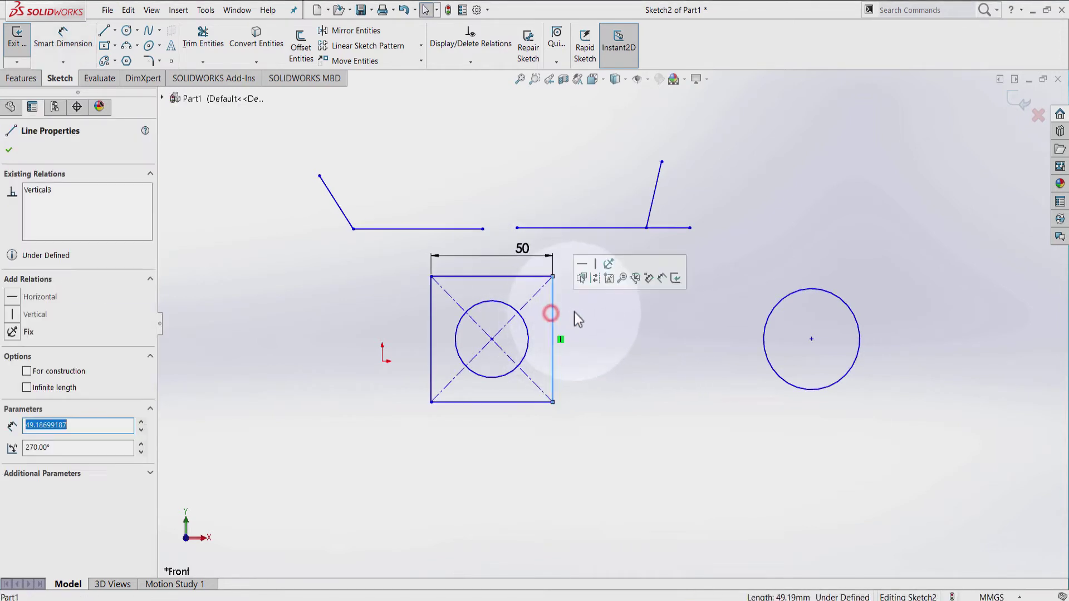
ctrl+click(527, 276)
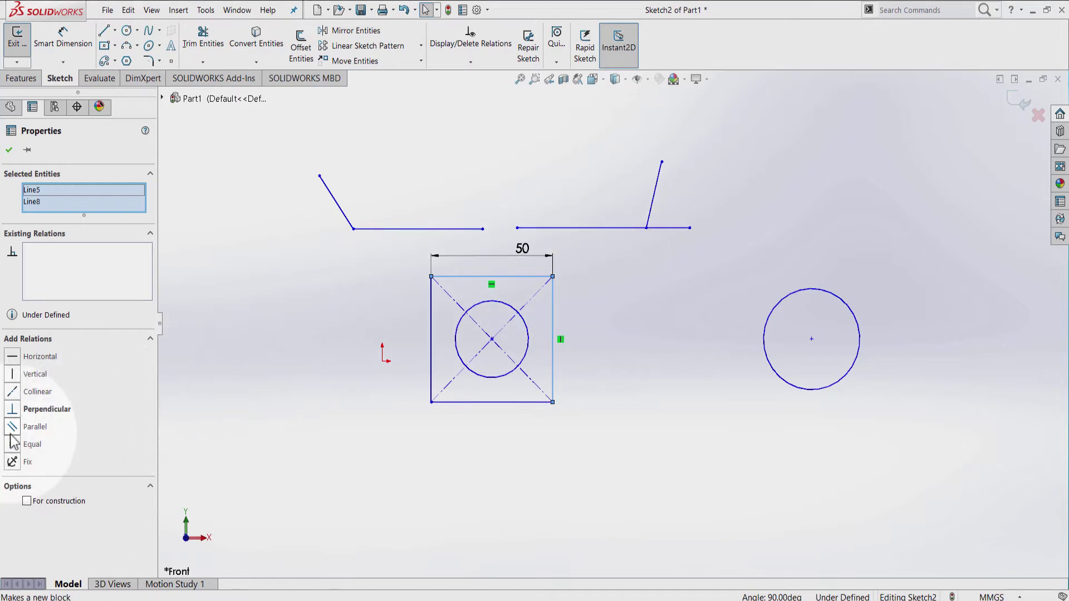
click(616, 356)
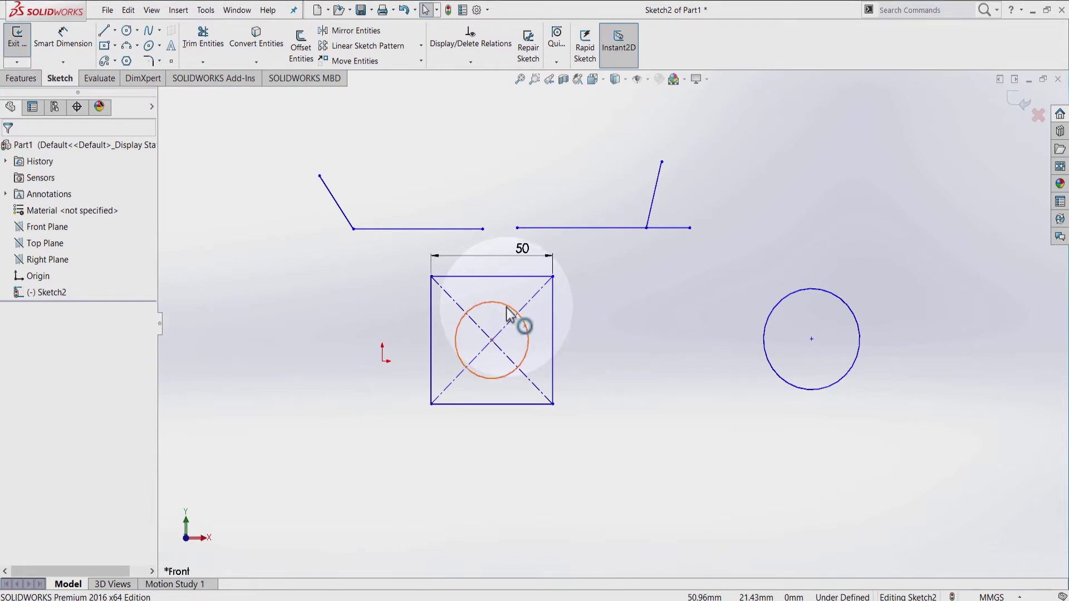
Step: Dimension the inner circle's diameter as Ø50, placed left of the square
click(65, 44)
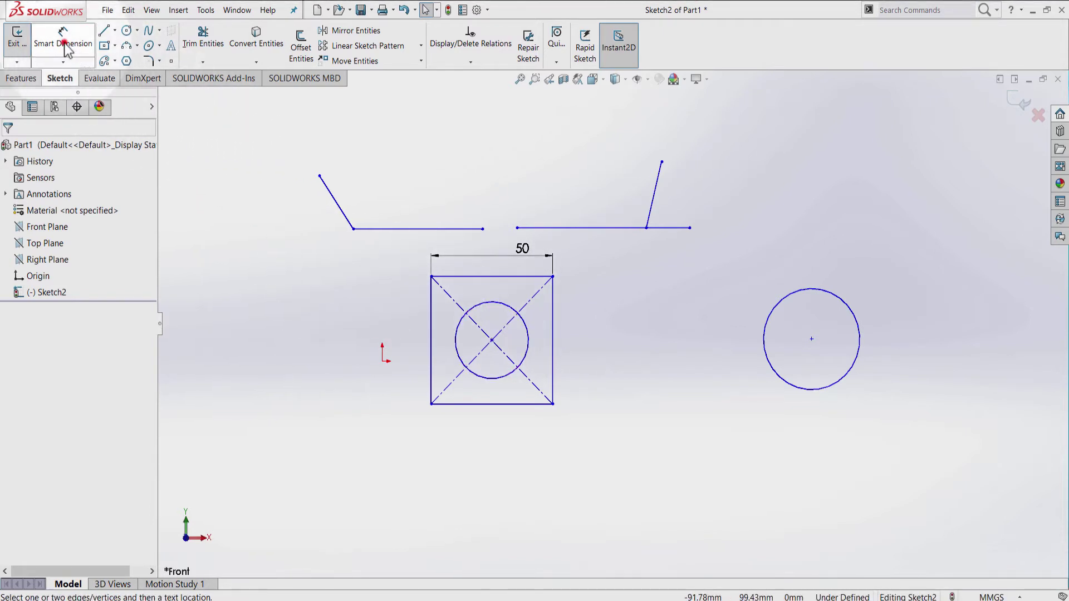
click(505, 306)
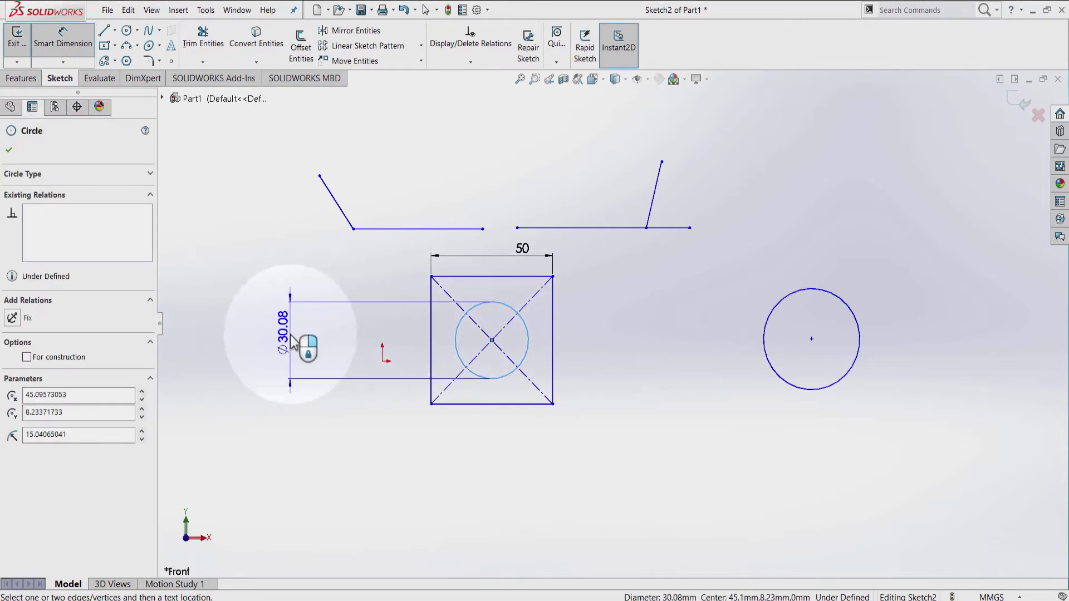
click(292, 338)
text(50)
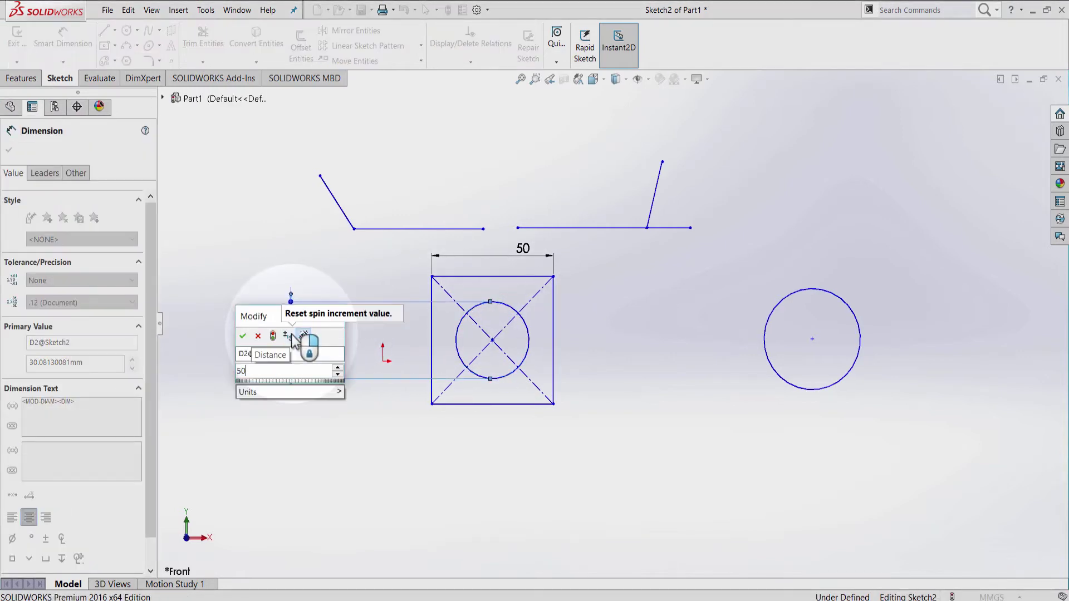
key(Return)
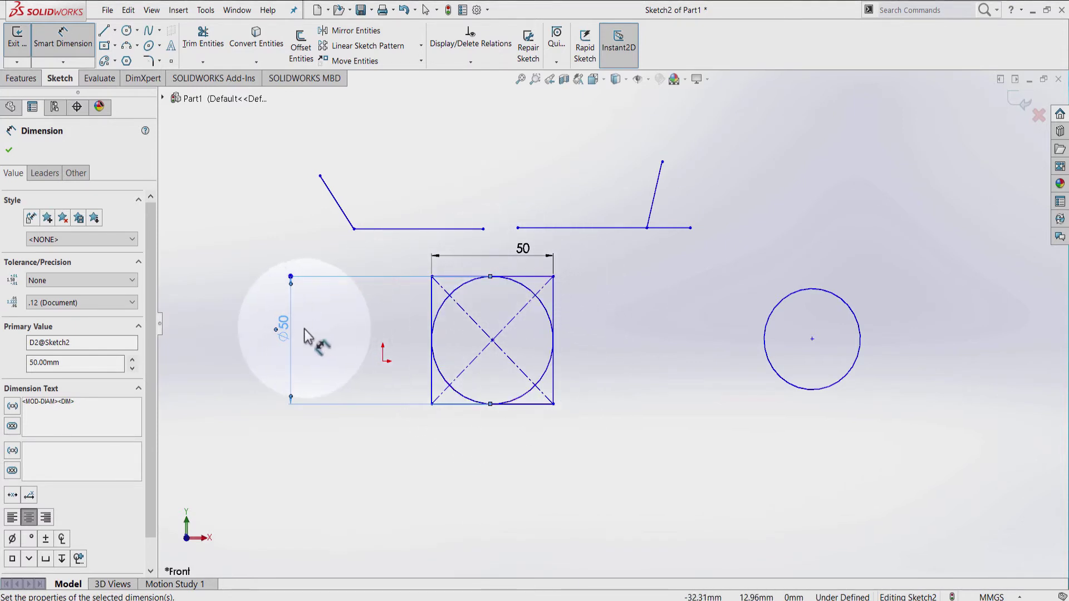
key(Escape)
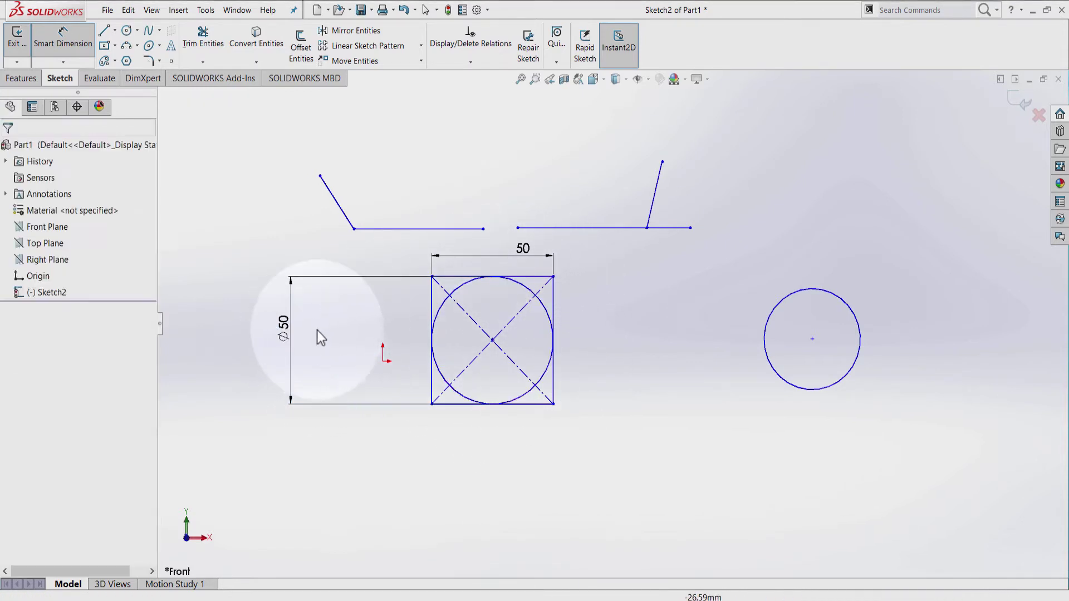
Step: Delete the Ø50 dimension and the inscribed circle
click(291, 285)
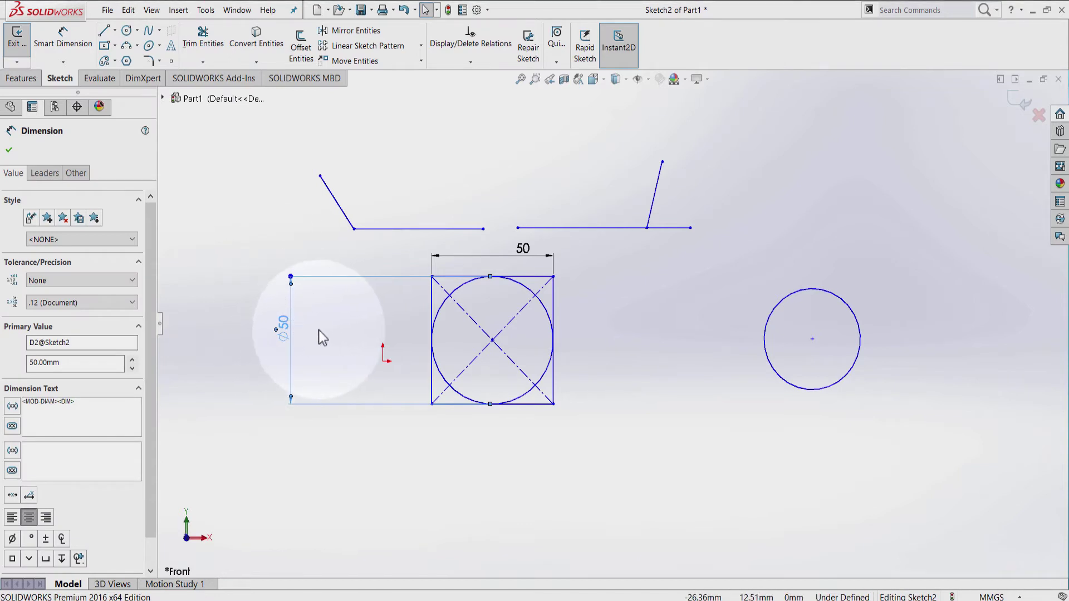
key(Delete)
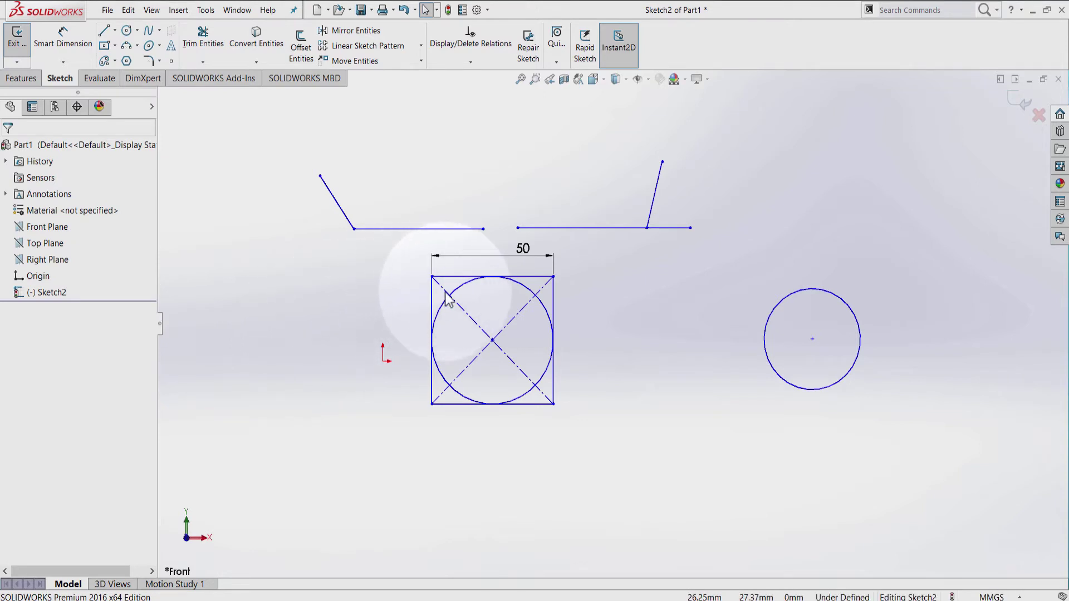
click(462, 290)
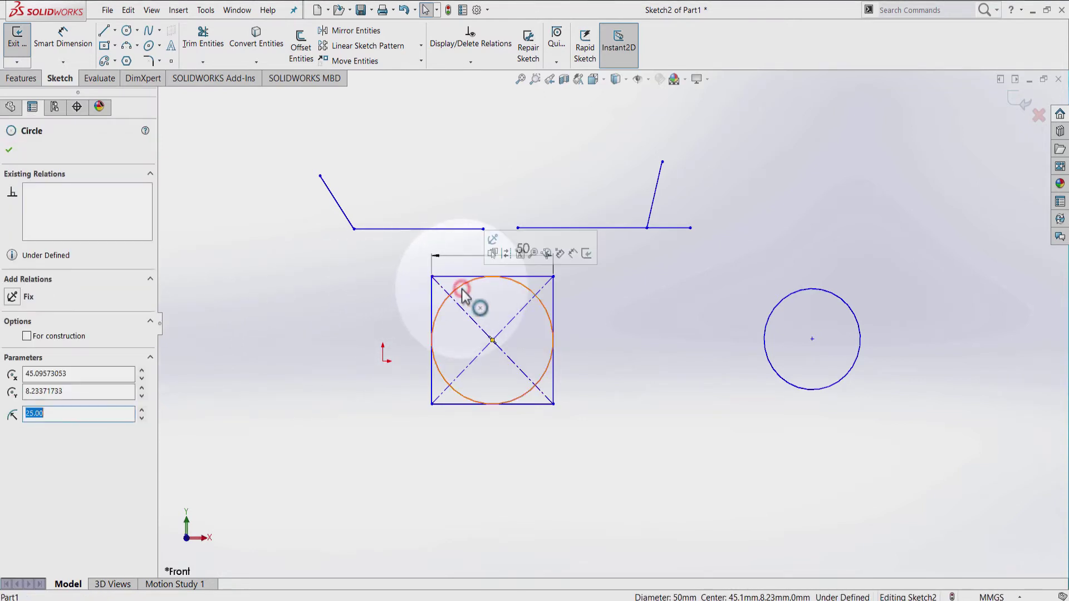
key(Delete)
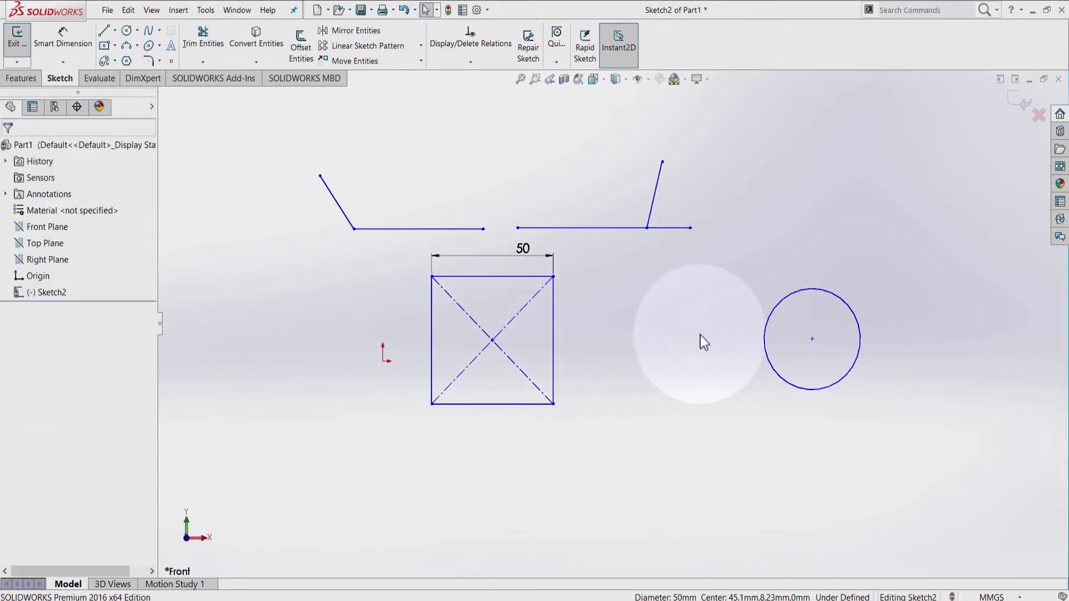
Step: Make the separate circle's centre coincident with the square's centre point, then select that circle
click(812, 341)
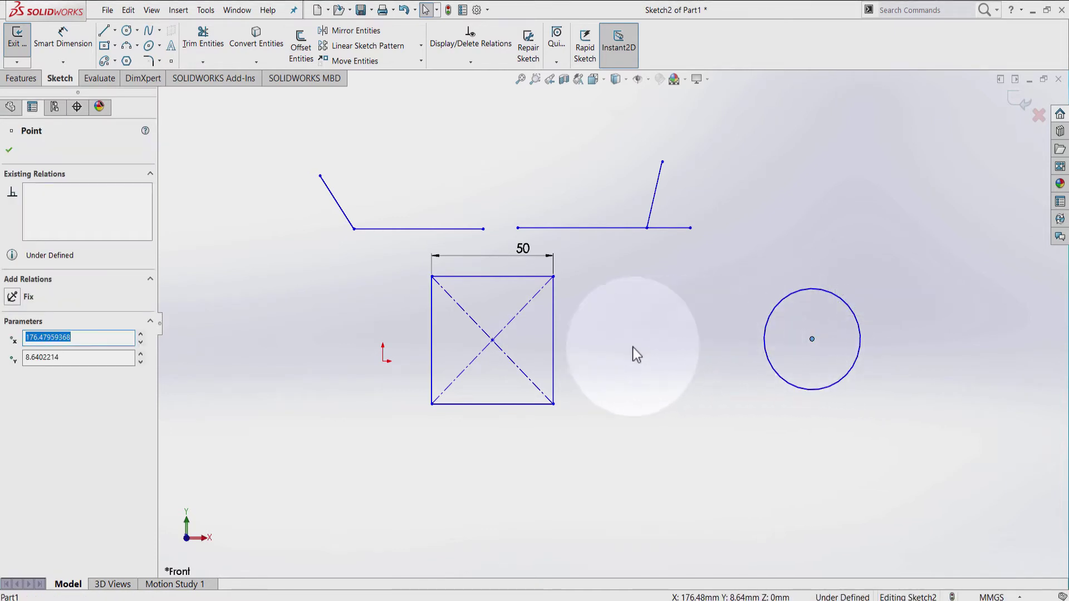
ctrl+click(492, 340)
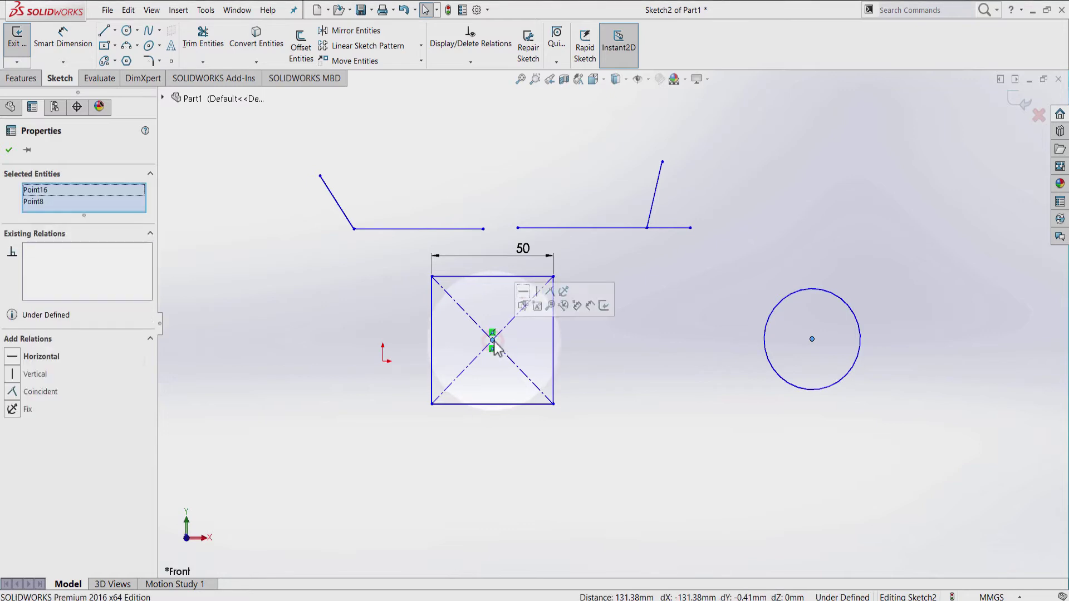
click(551, 297)
click(696, 354)
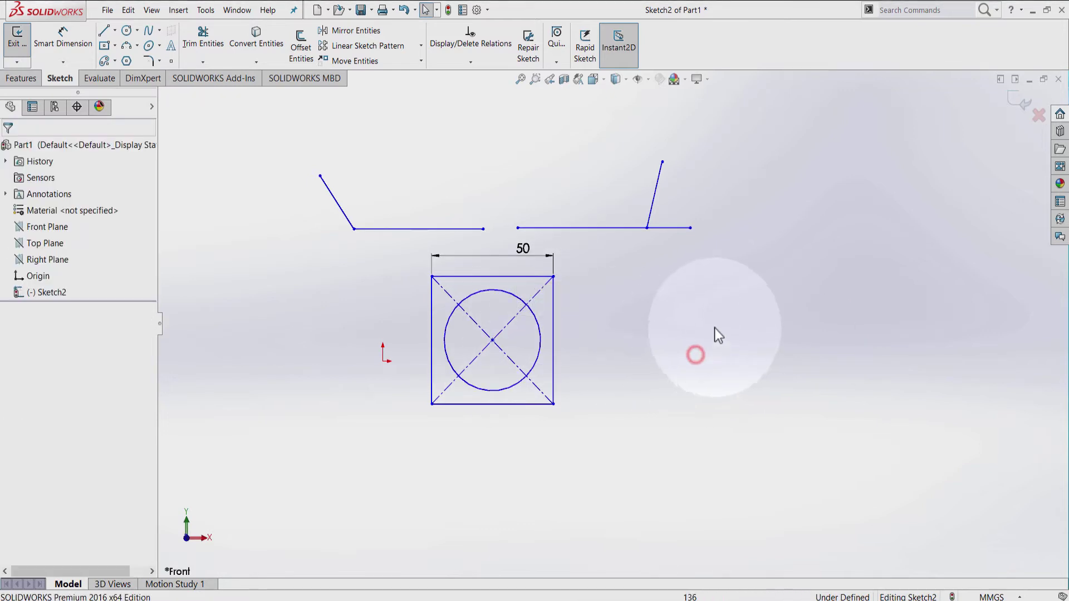
click(507, 299)
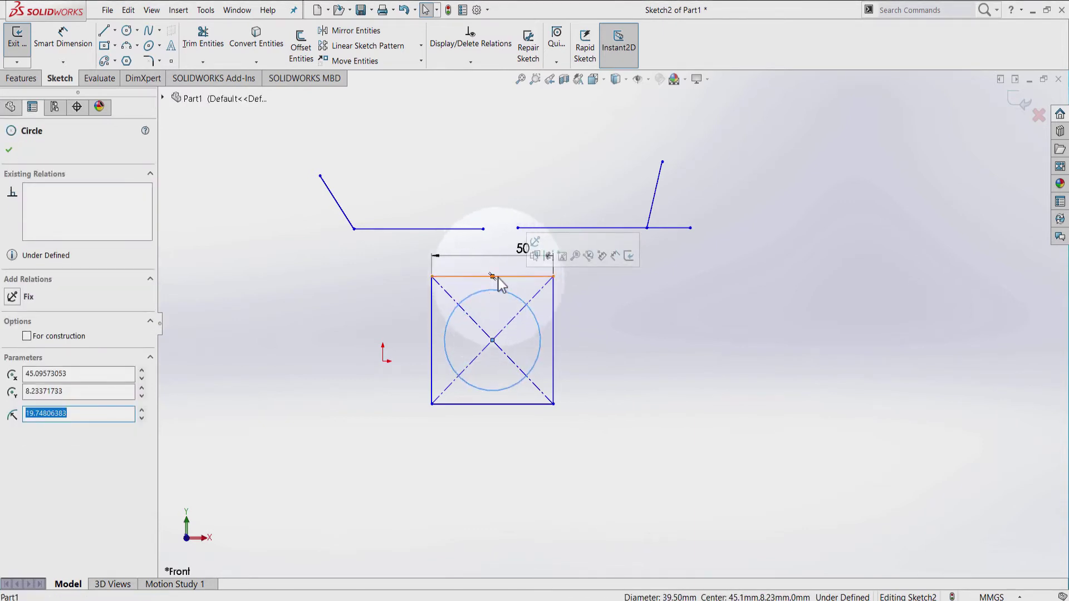
click(513, 296)
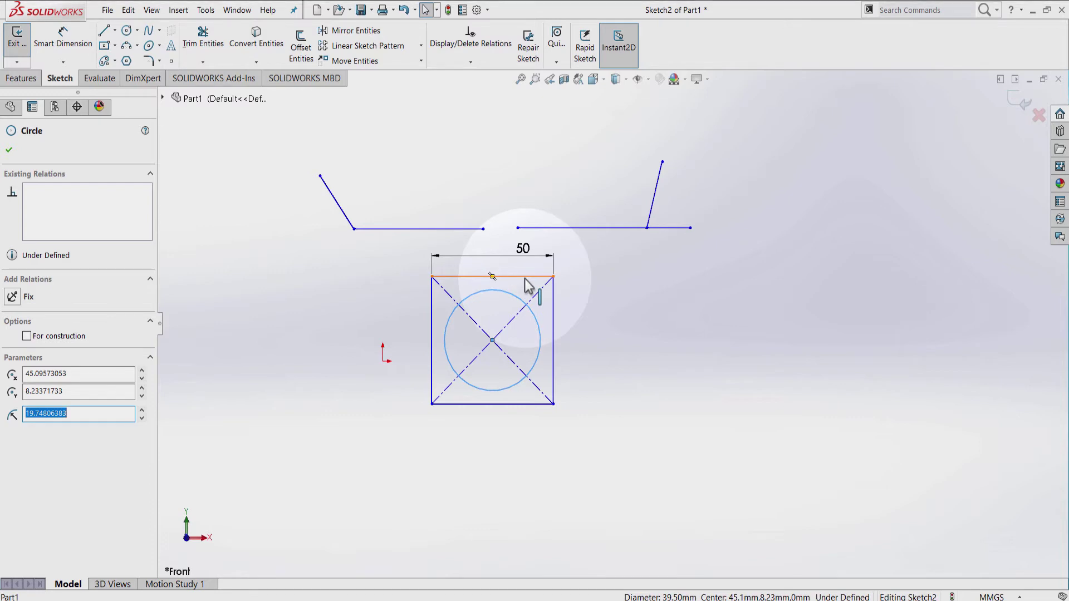
Step: Add a tangent relation between the circle and the square's top edge
ctrl+click(525, 277)
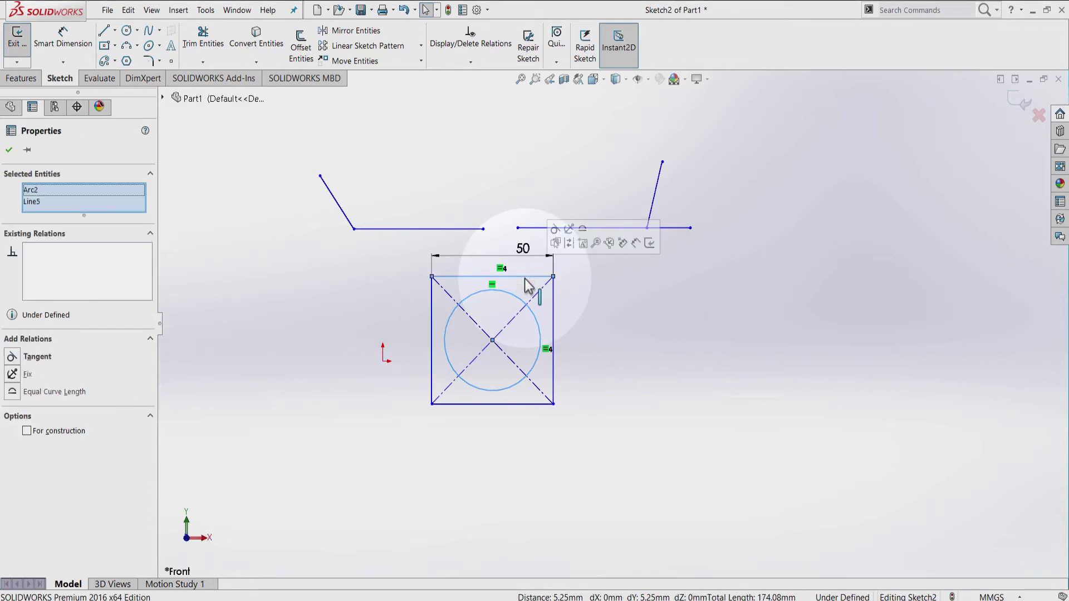
click(554, 229)
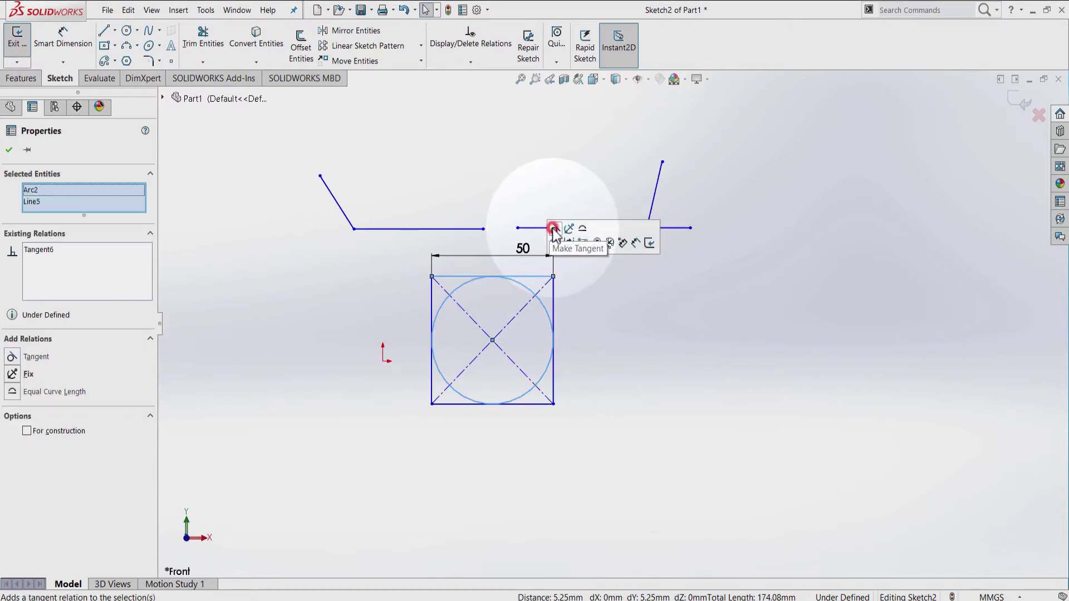
click(641, 361)
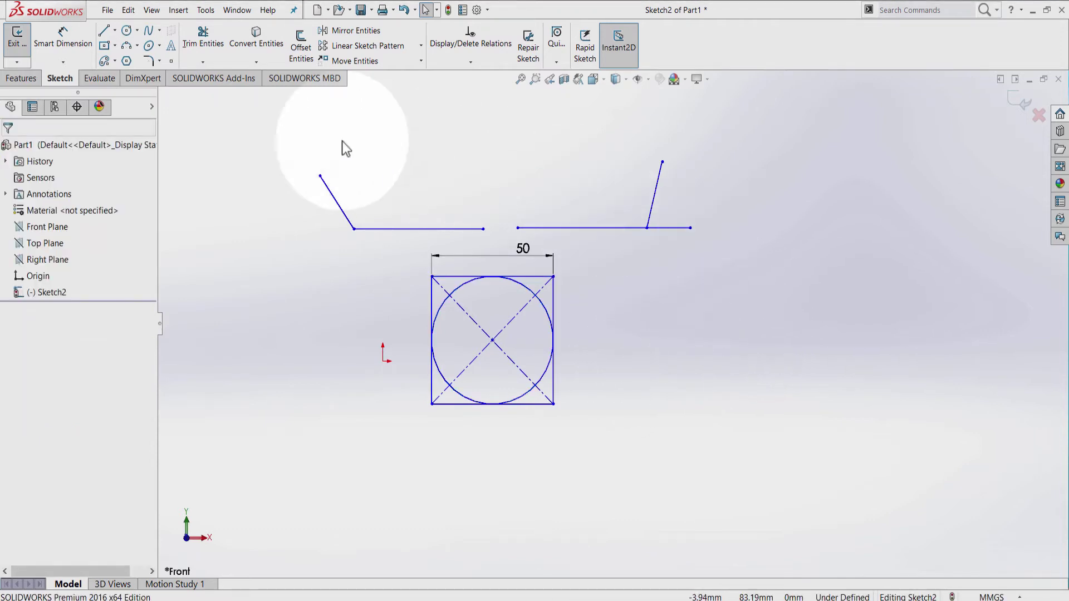
Step: Draw a circle of about 25.5 mm radius right of the square, centred level with the right line
click(128, 31)
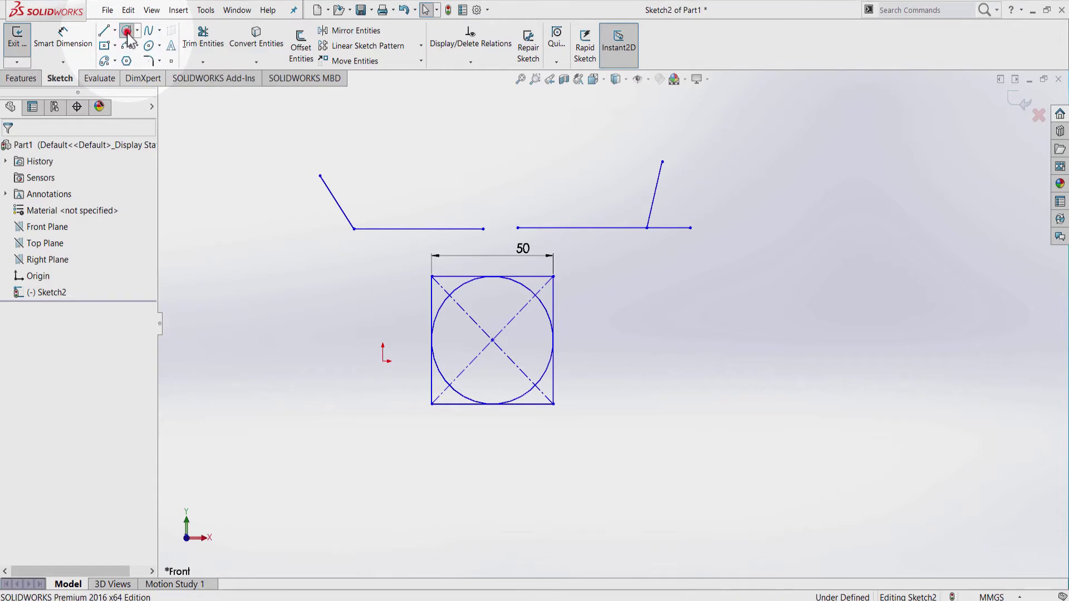
click(824, 228)
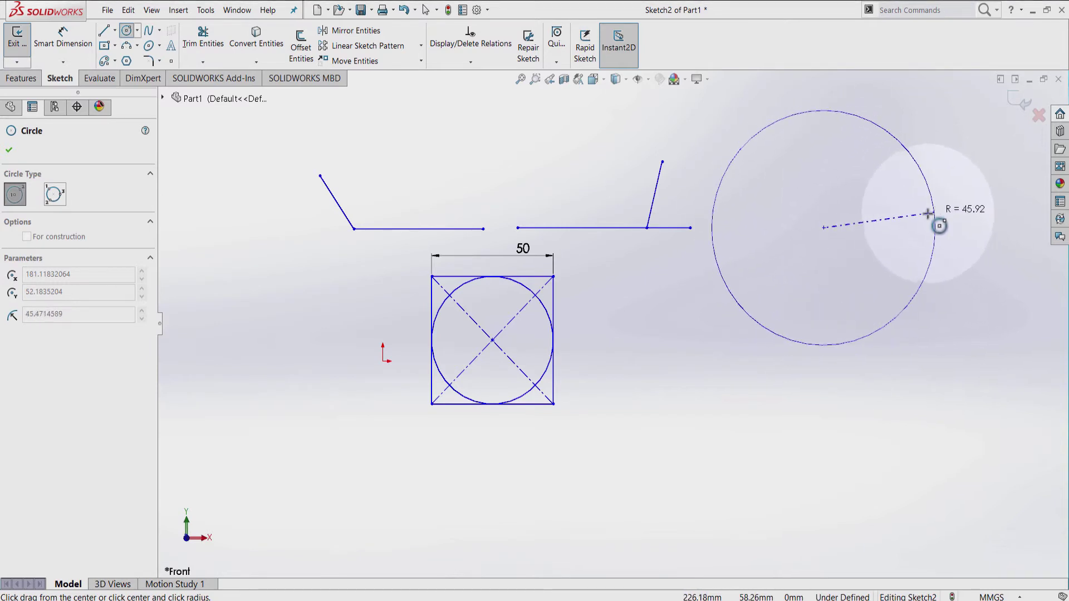
click(885, 225)
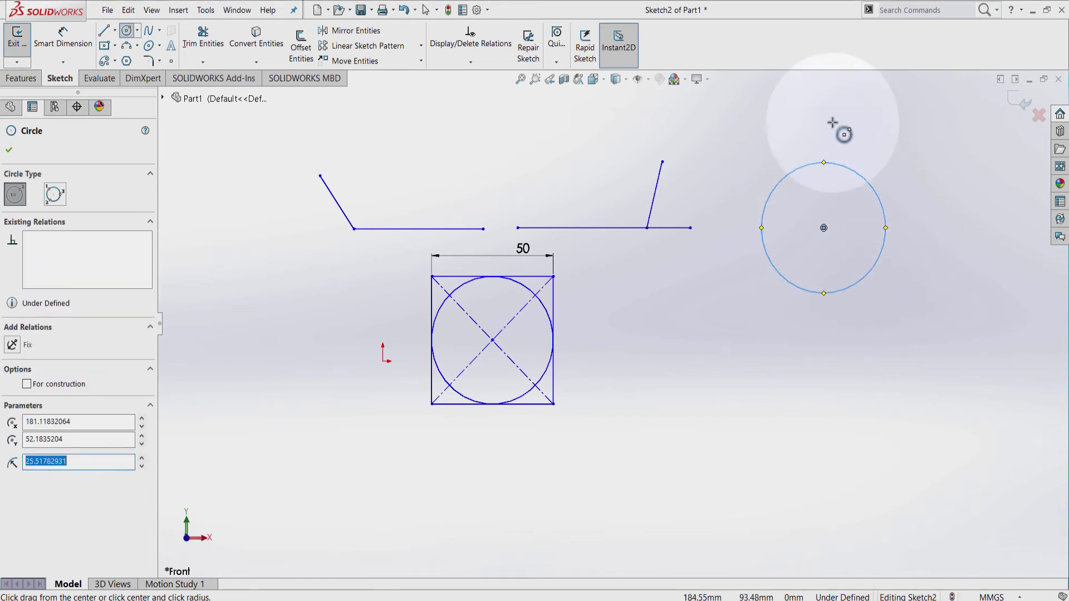
key(Escape)
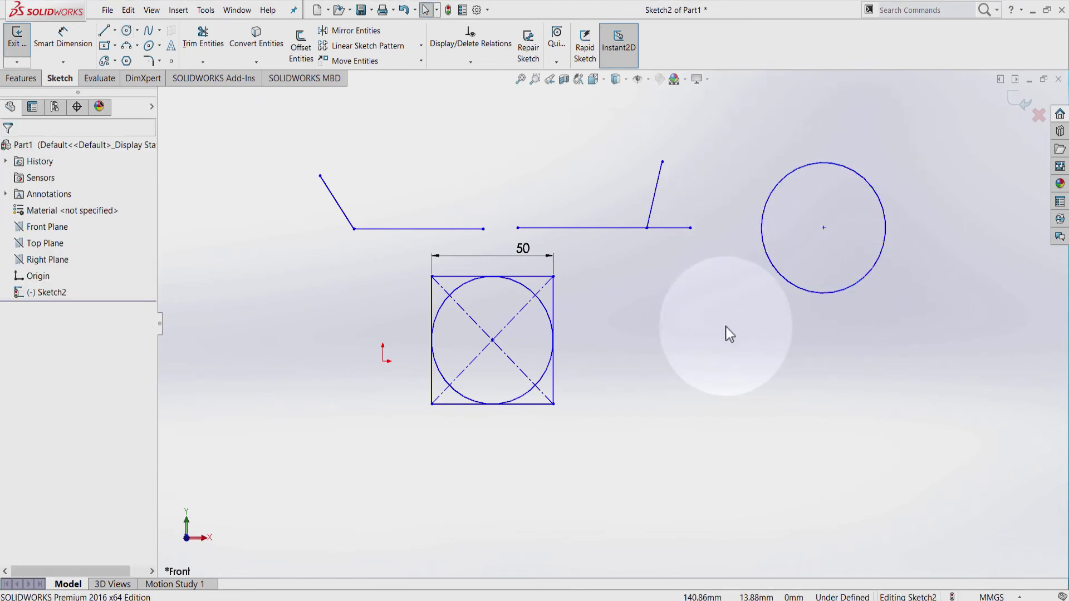
Step: Dimension the horizontal distance from the right line's end to the circle's centre as 50 mm
click(68, 48)
click(824, 228)
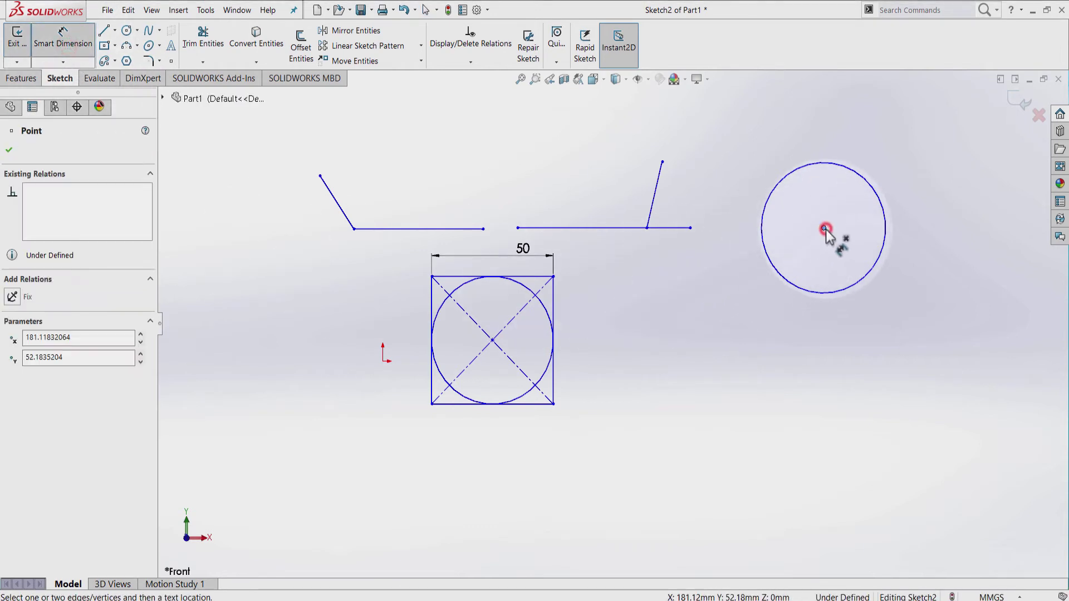
click(691, 228)
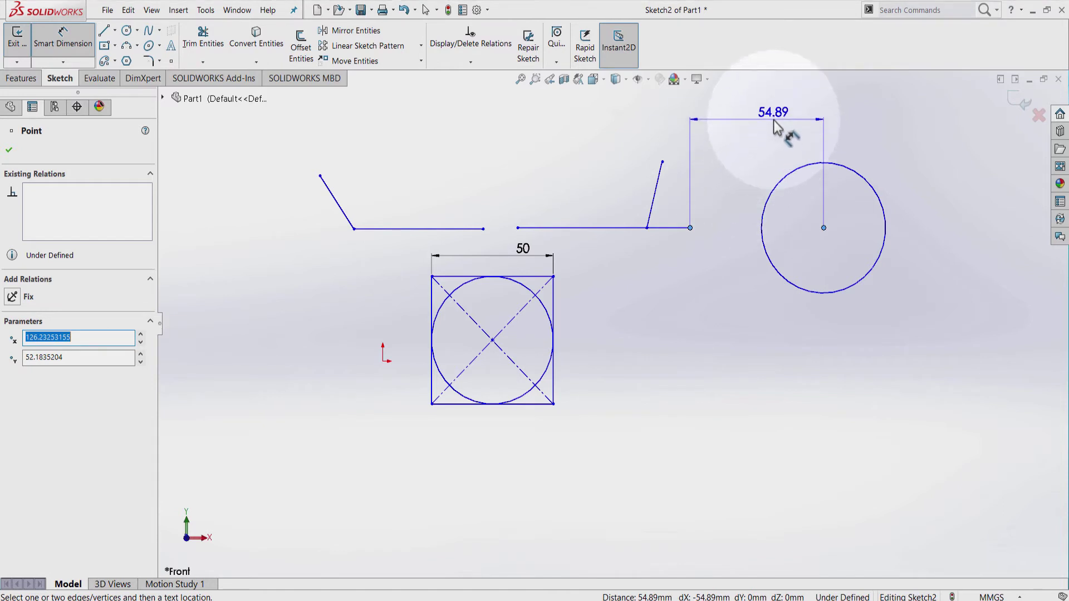
click(778, 140)
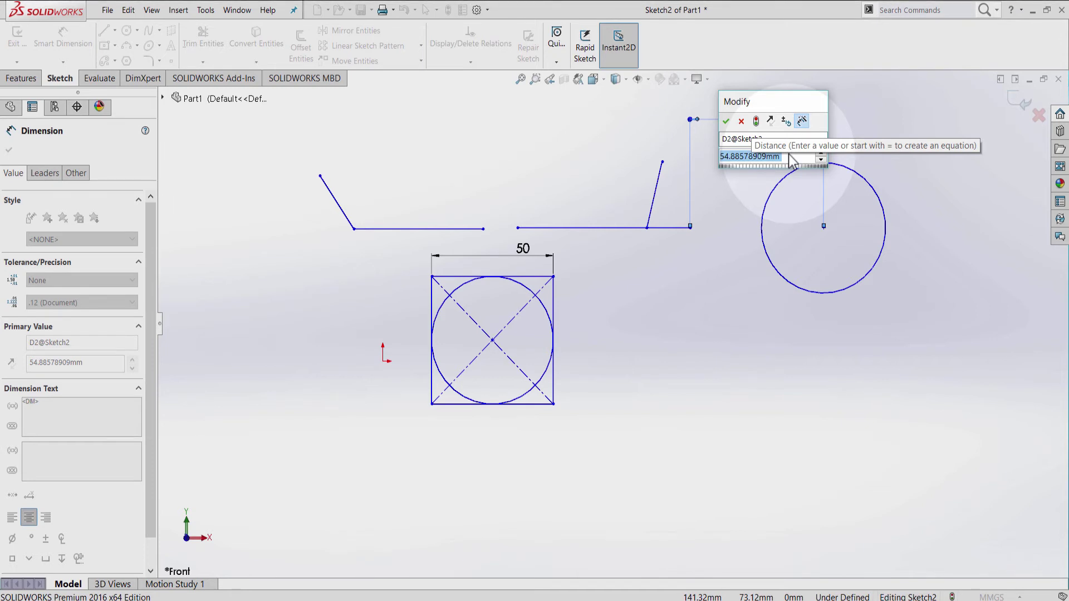
text(2548)
key(BackSpace)
key(BackSpace)
key(BackSpace)
key(BackSpace)
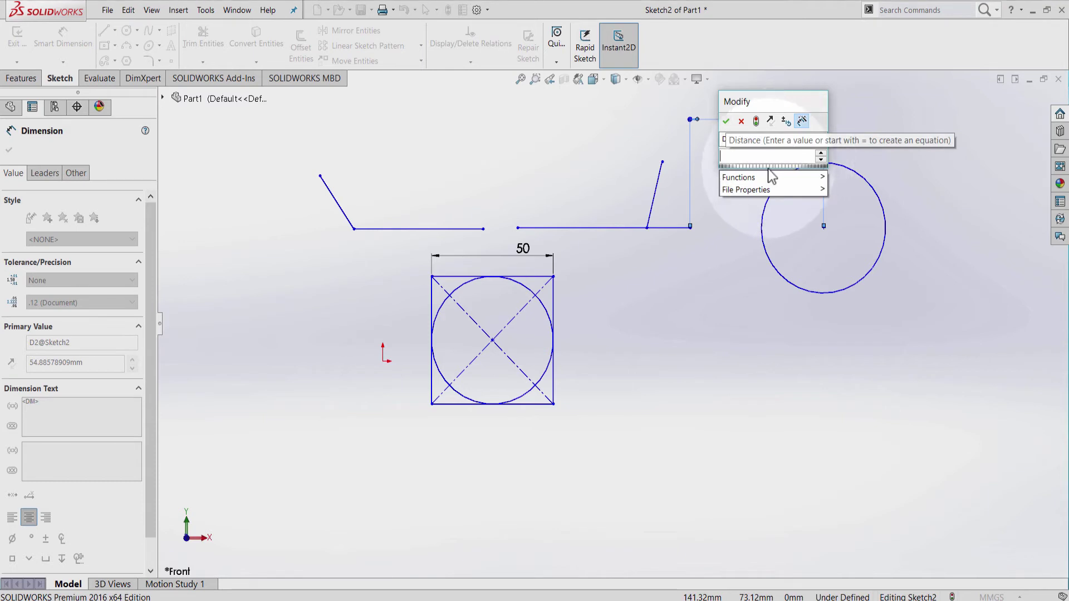
text(50)
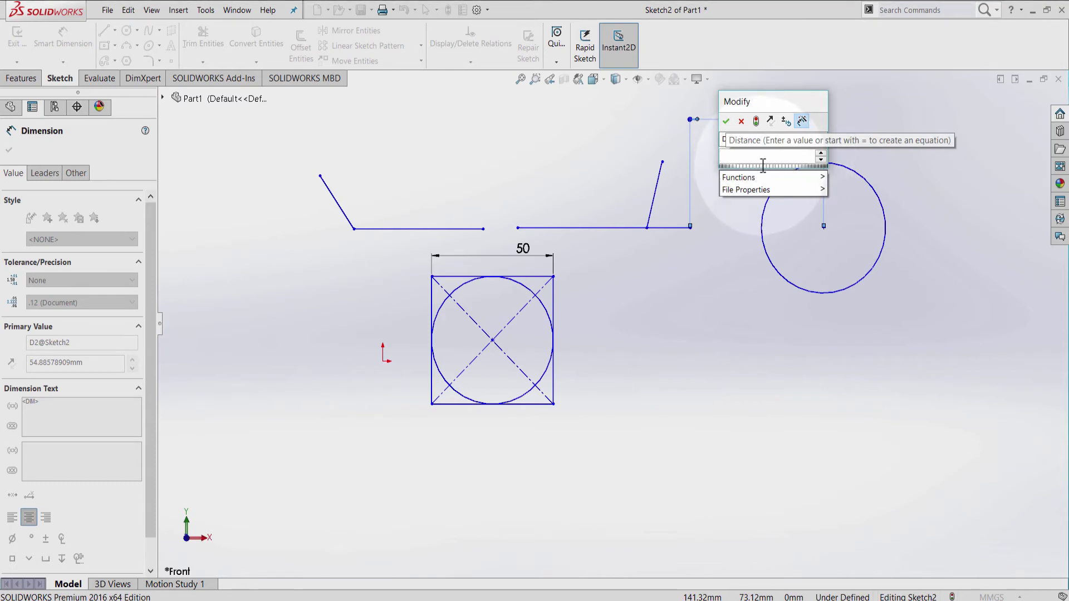
key(Return)
Step: Adjust the distance with the spin arrows, then enter 20+5 to make it 25 mm
drag(786, 185, 740, 186)
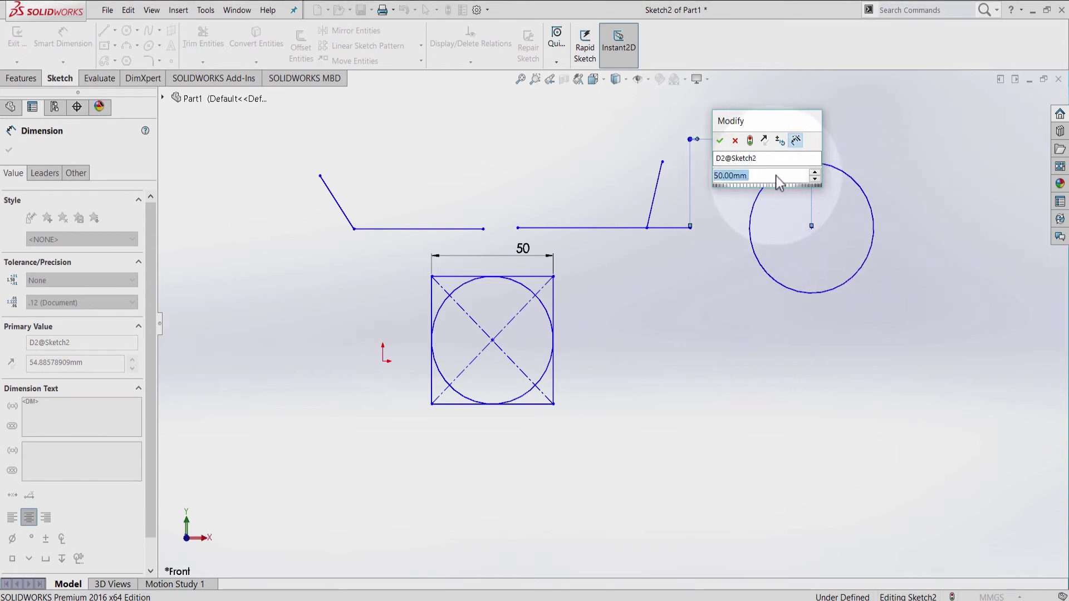
click(815, 180)
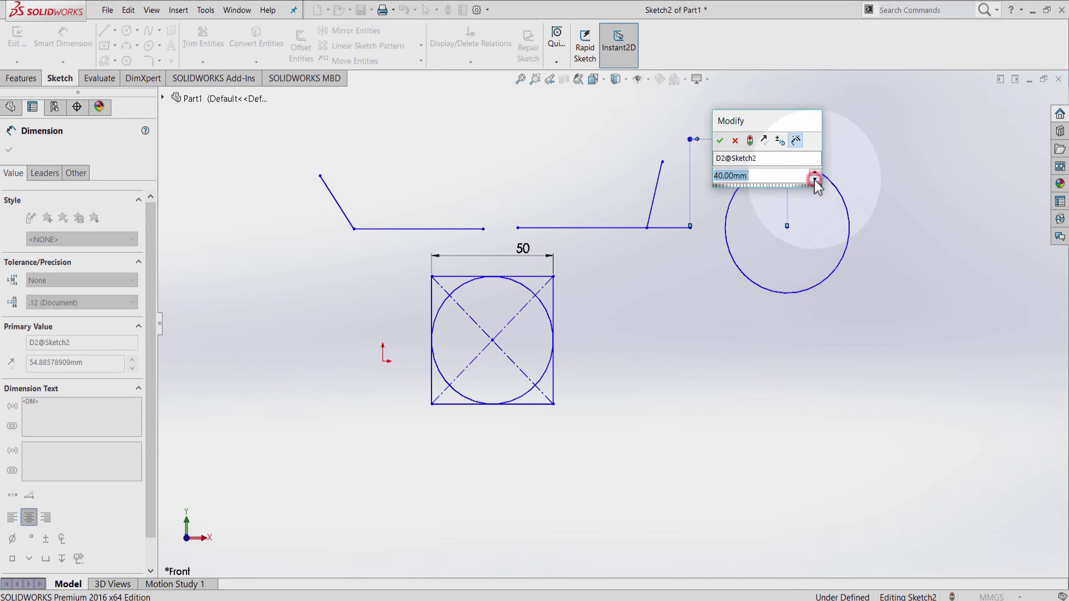
click(814, 179)
click(812, 173)
click(813, 173)
click(751, 177)
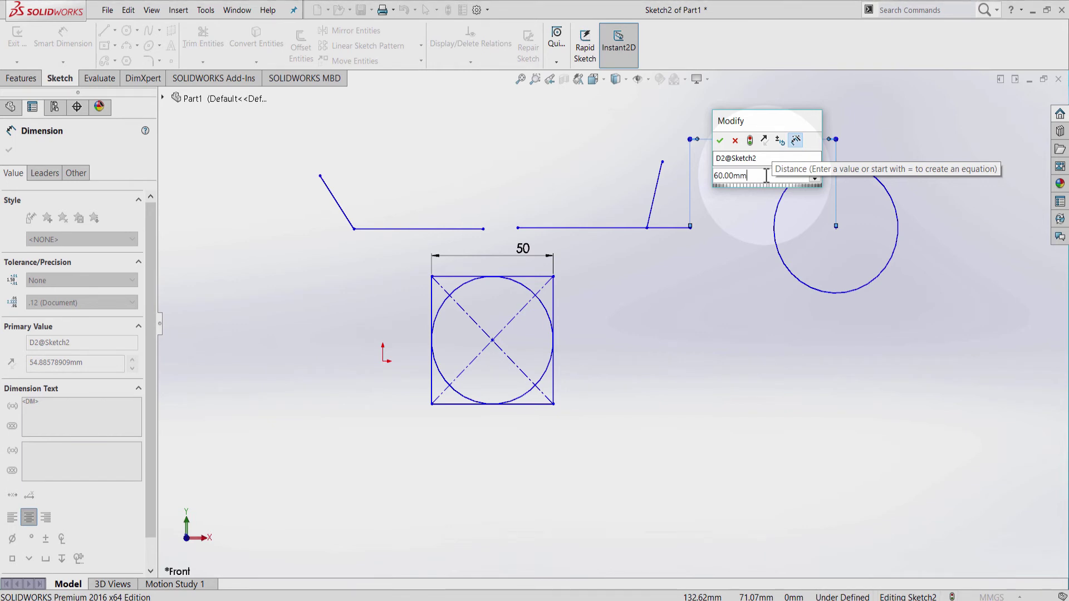
key(BackSpace)
key(BackSpace)
key(BackSpace)
key(BackSpace)
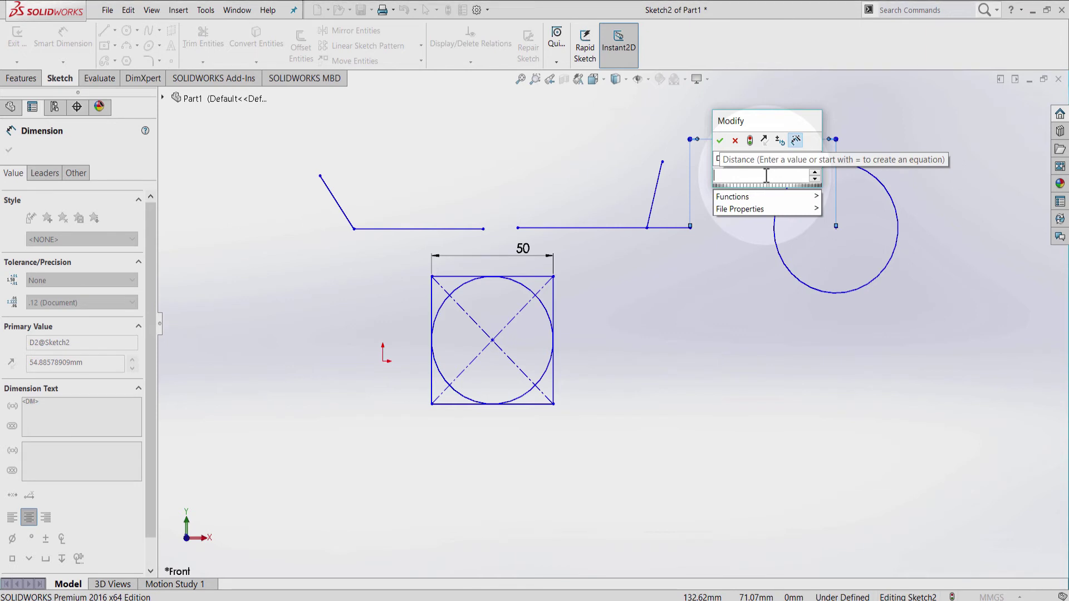
text(20)
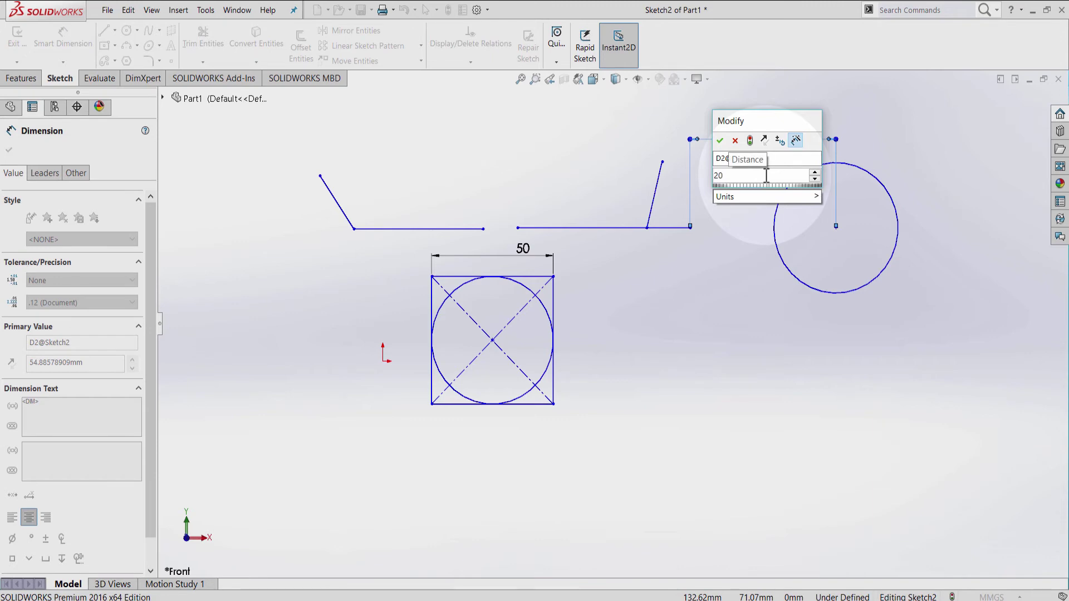
text(+5)
key(Return)
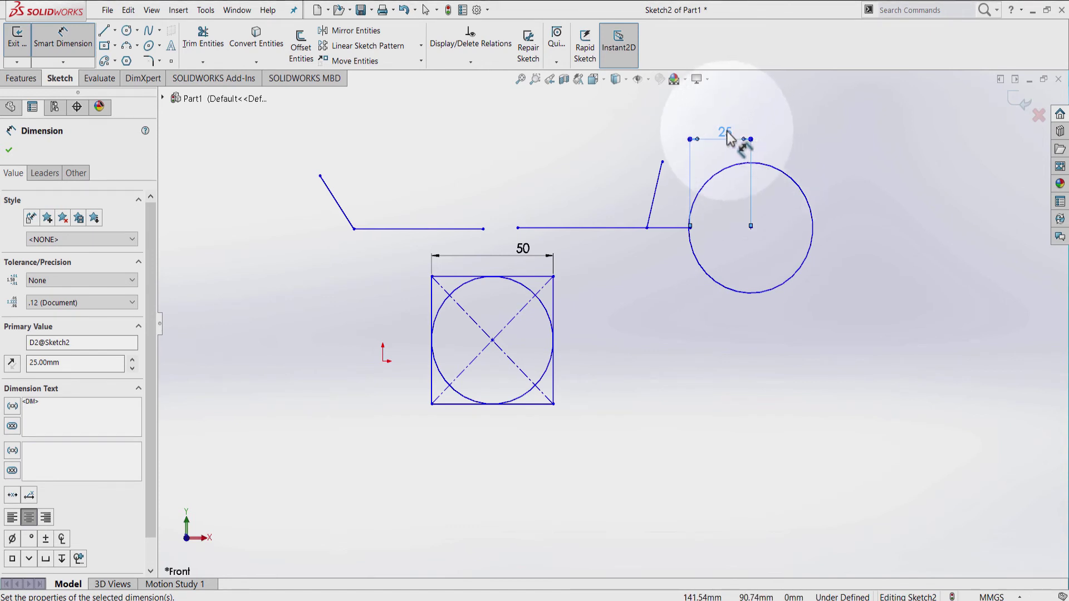
Step: Drag the separate circle's edge inward to make it smaller
click(869, 163)
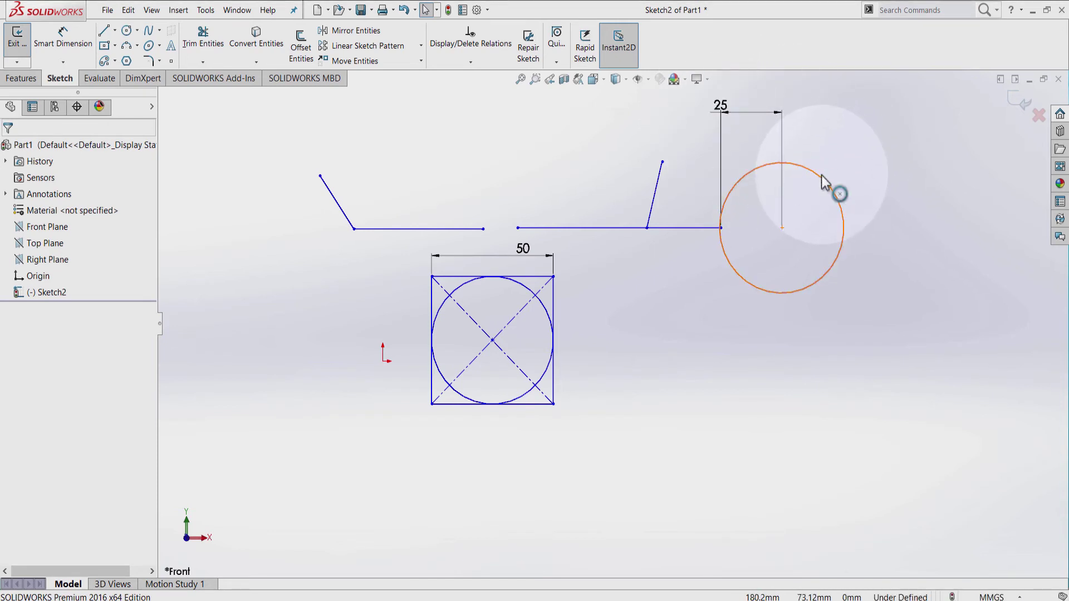
mouse_move(823, 191)
mouse_down()
mouse_move(847, 195)
mouse_move(813, 207)
mouse_up()
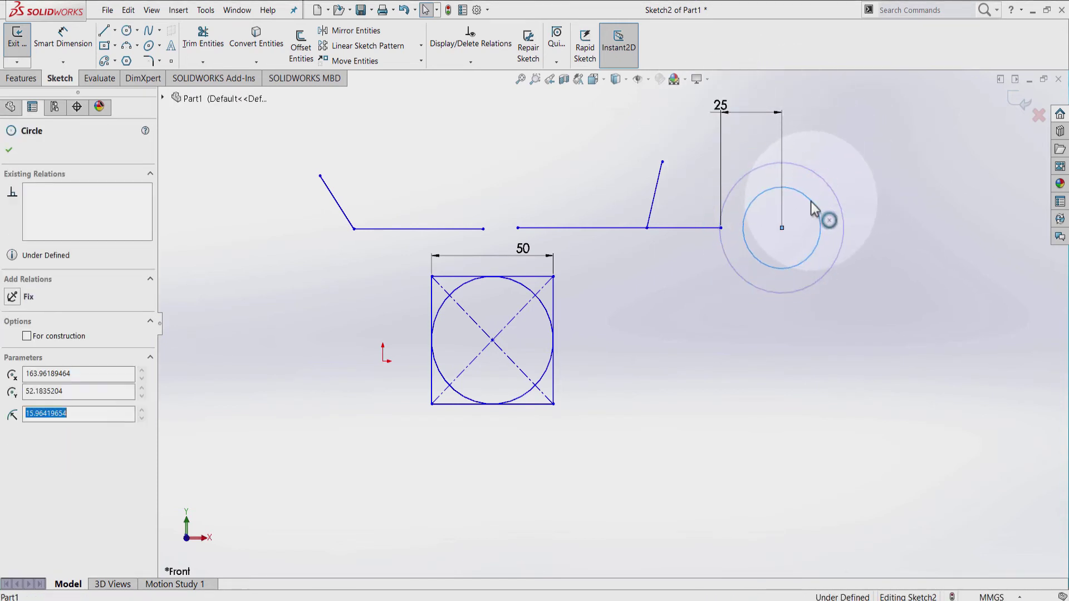
click(847, 194)
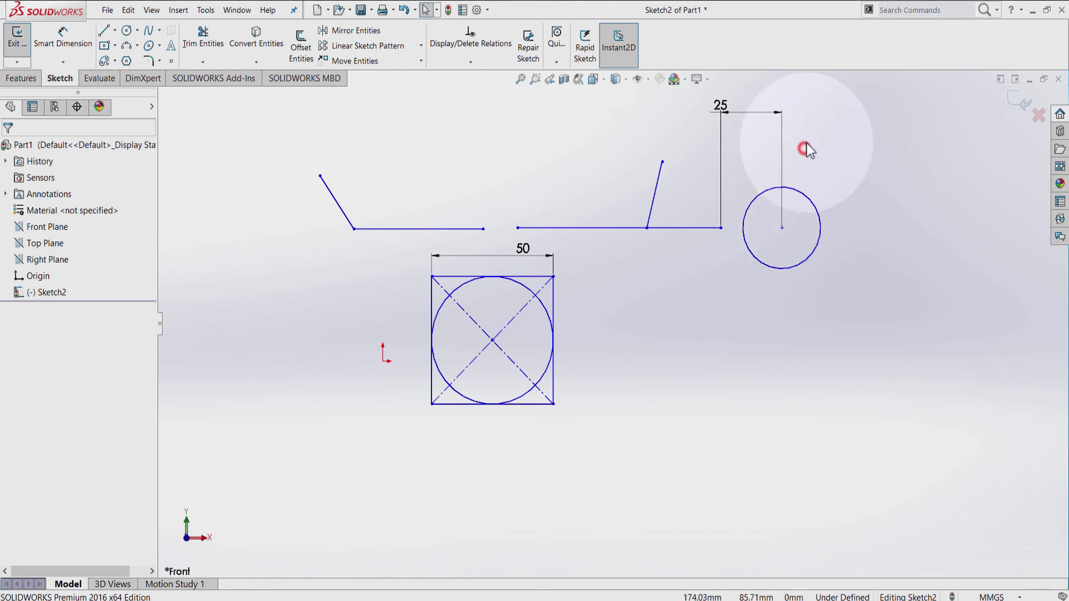
Step: Move the 25 mm dimension's anchor from the circle centre to its right edge, now 40.96
click(782, 117)
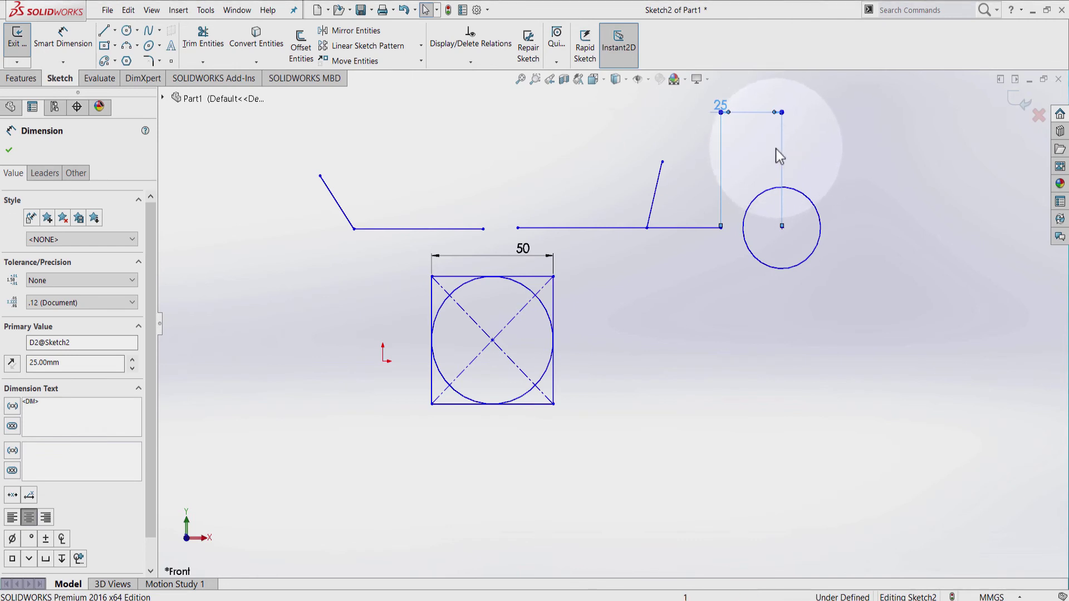
click(836, 151)
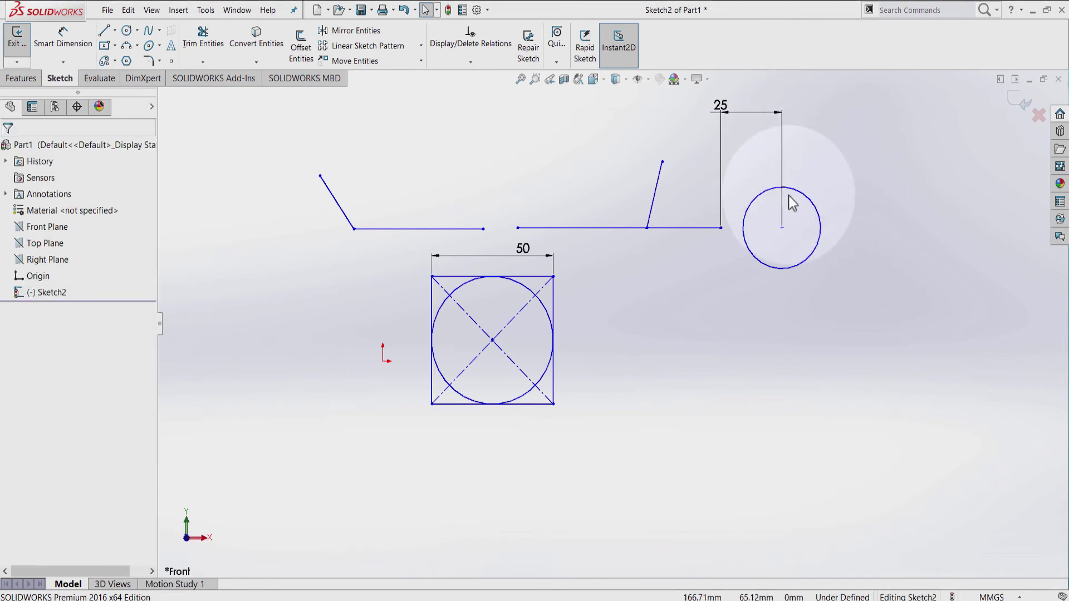
click(782, 162)
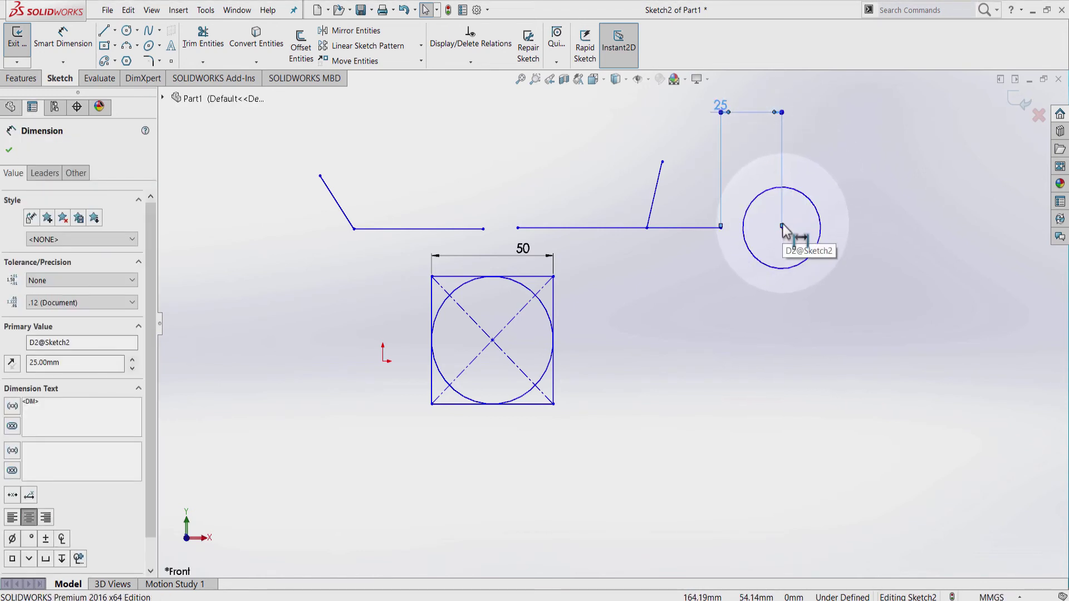
drag(783, 225, 744, 228)
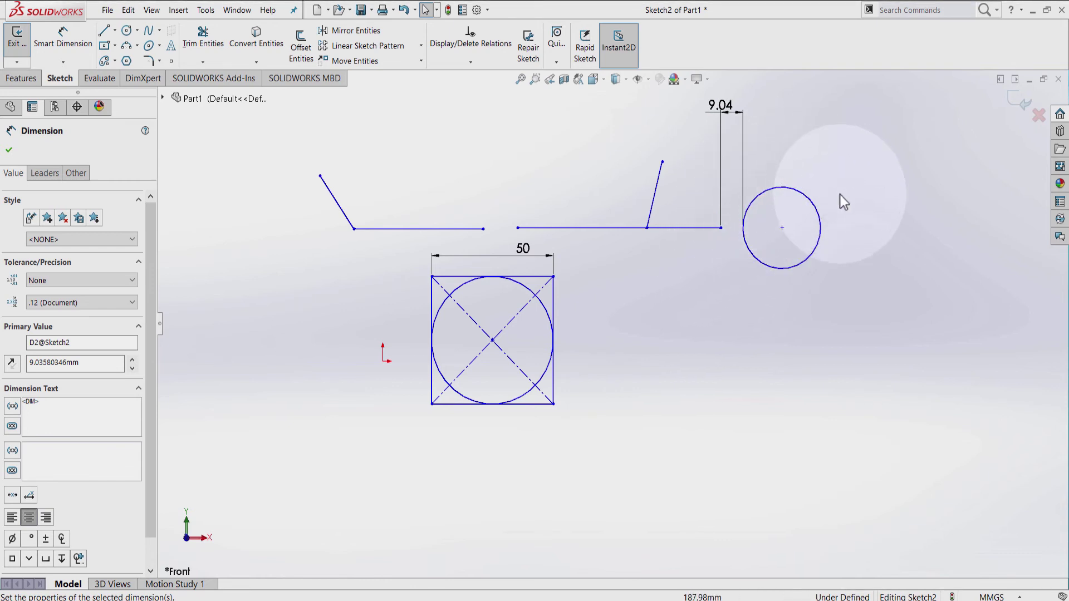
click(744, 148)
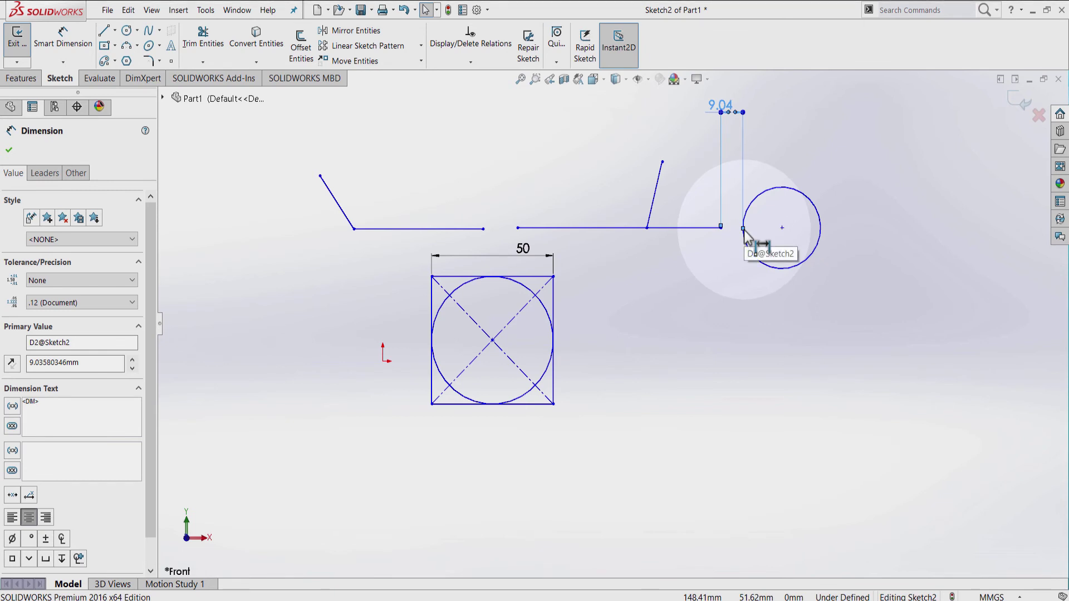
drag(744, 230, 820, 227)
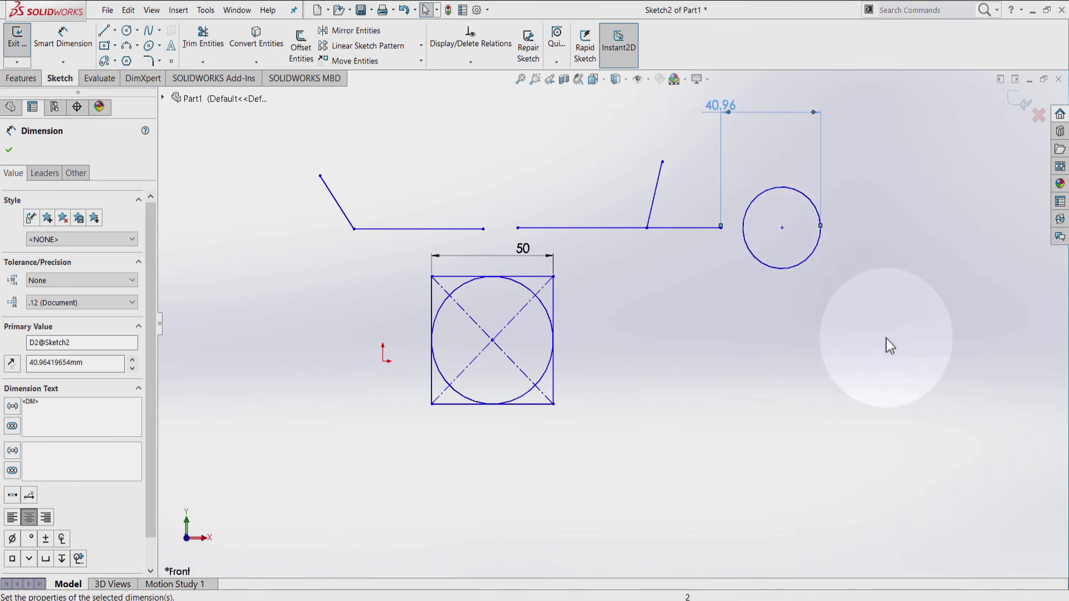
click(802, 377)
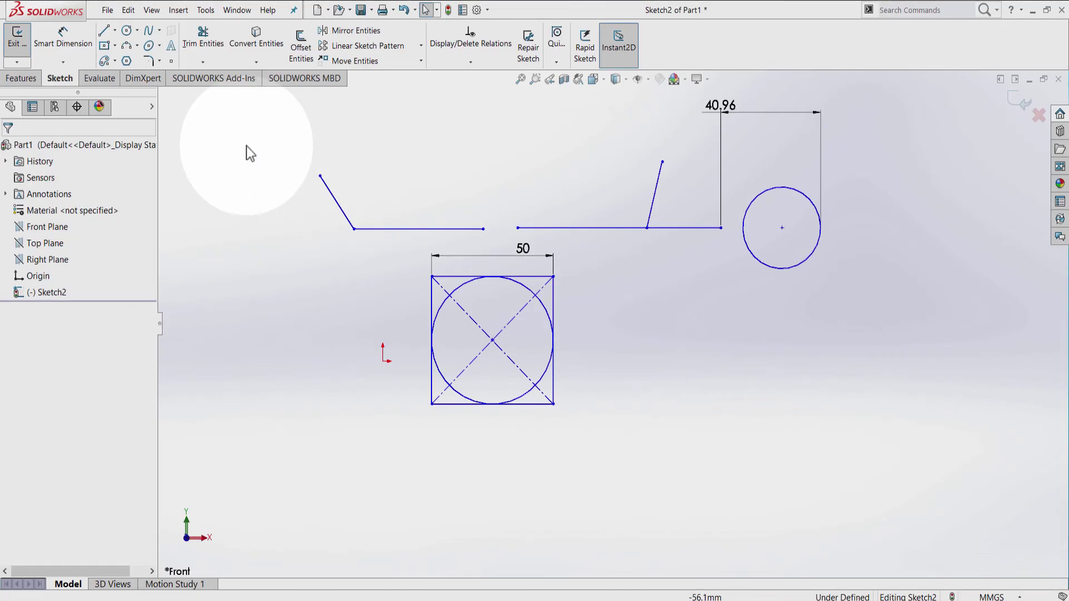
Step: Add a 90° angle dimension between the slanted line and the horizontal line
click(62, 36)
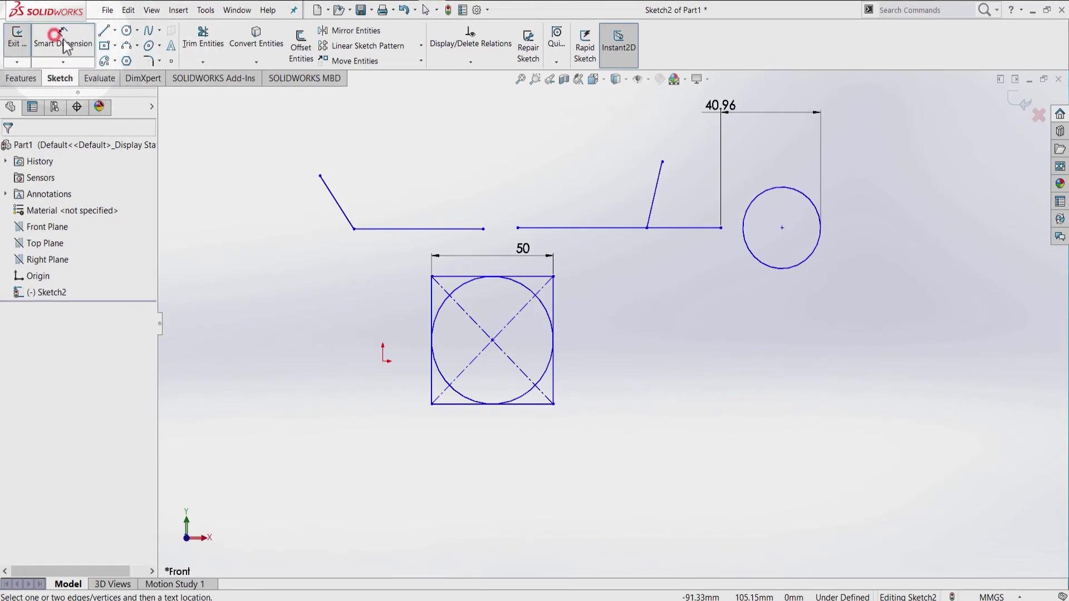
click(658, 184)
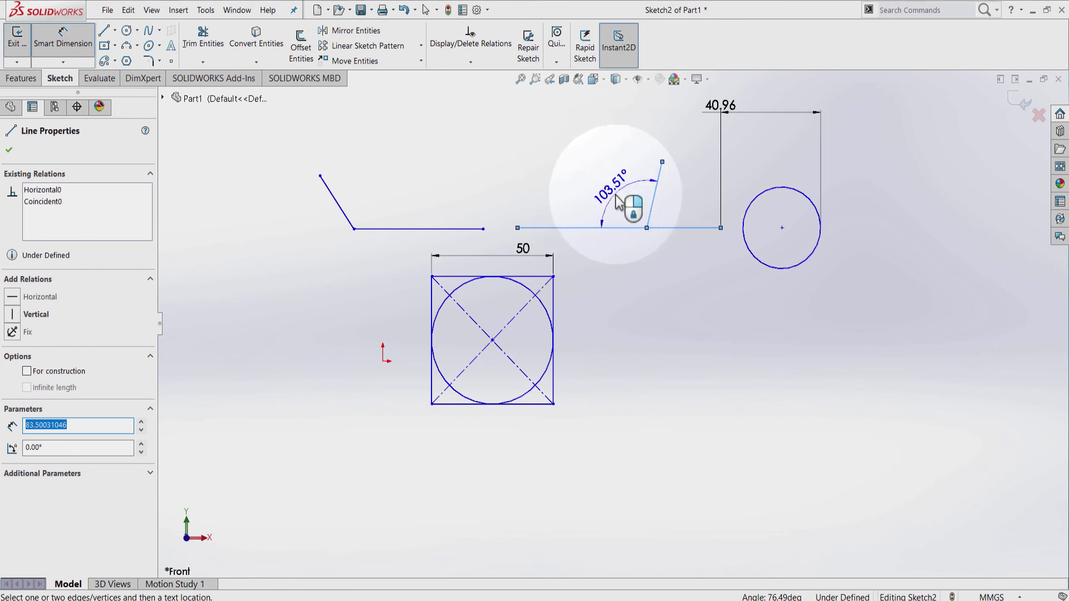
click(633, 199)
text(90)
key(Return)
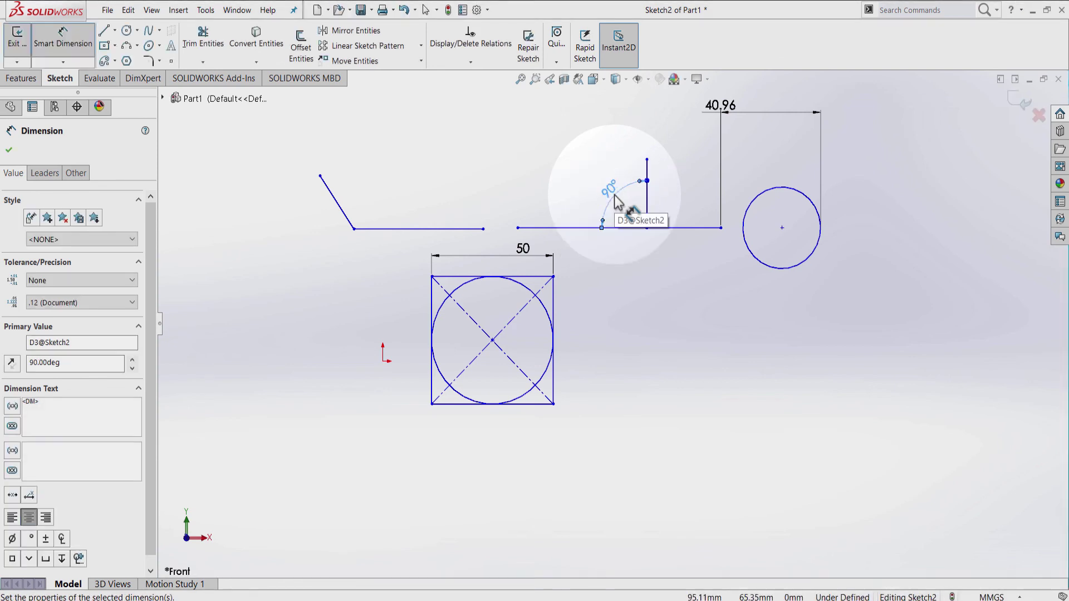
key(Escape)
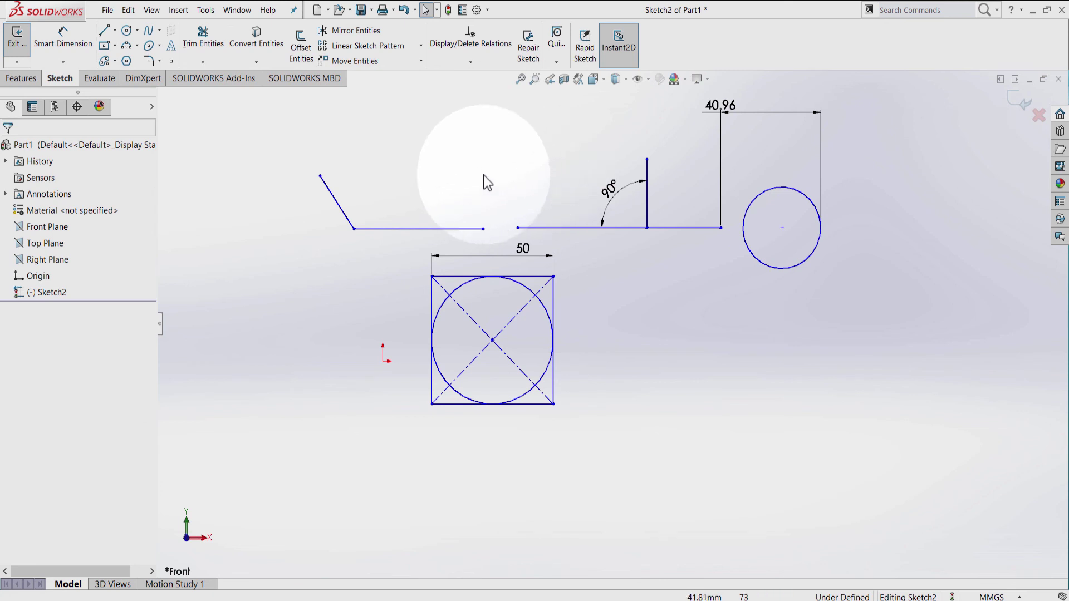
Step: Make the slanted left line and the horizontal left line perpendicular to each other
click(336, 202)
click(342, 191)
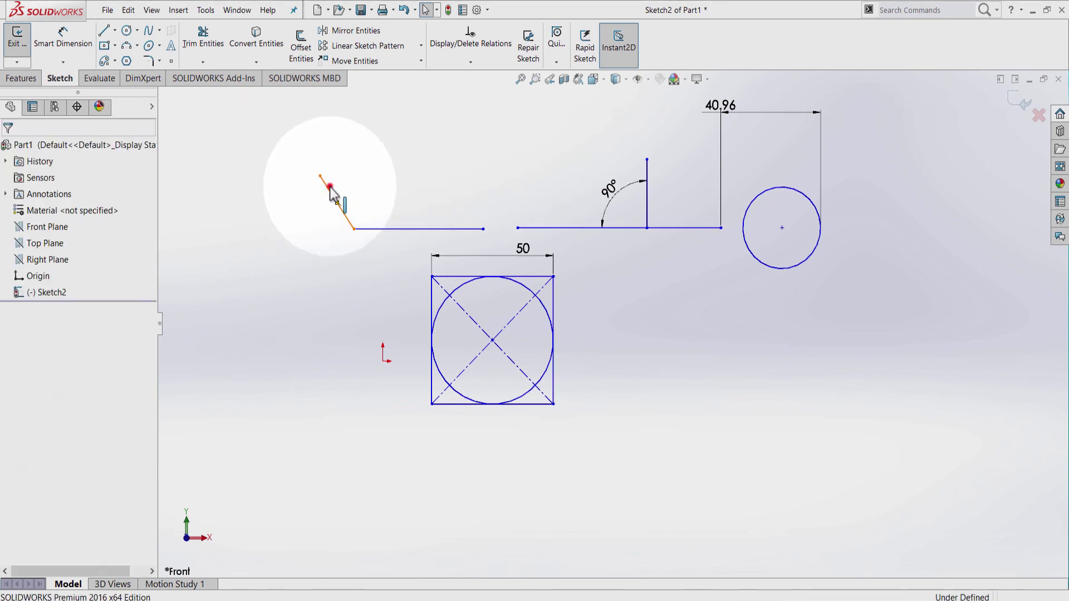
click(337, 202)
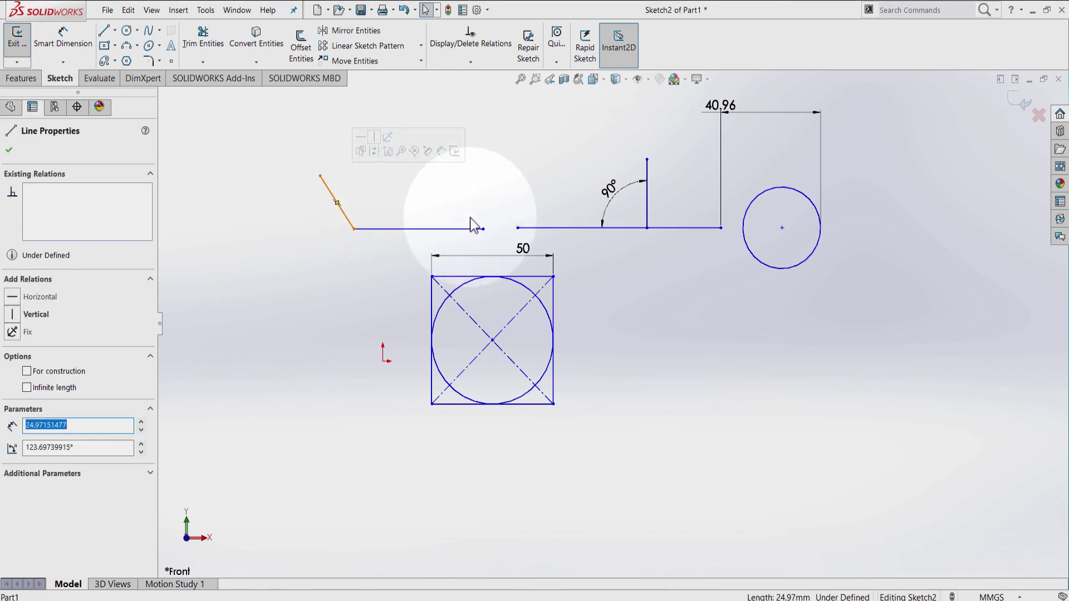
ctrl+click(455, 228)
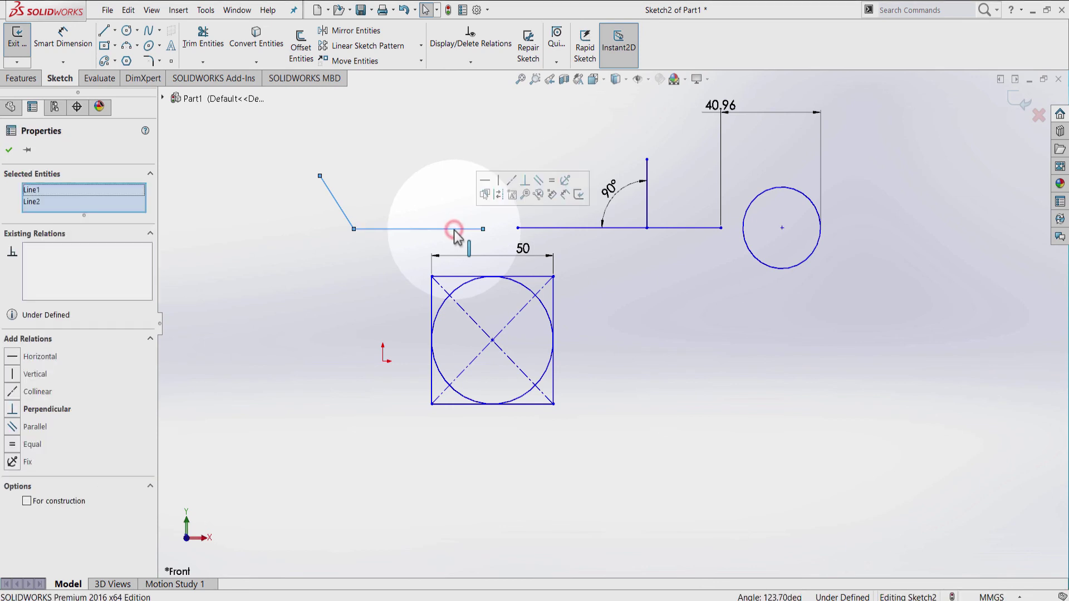
click(526, 181)
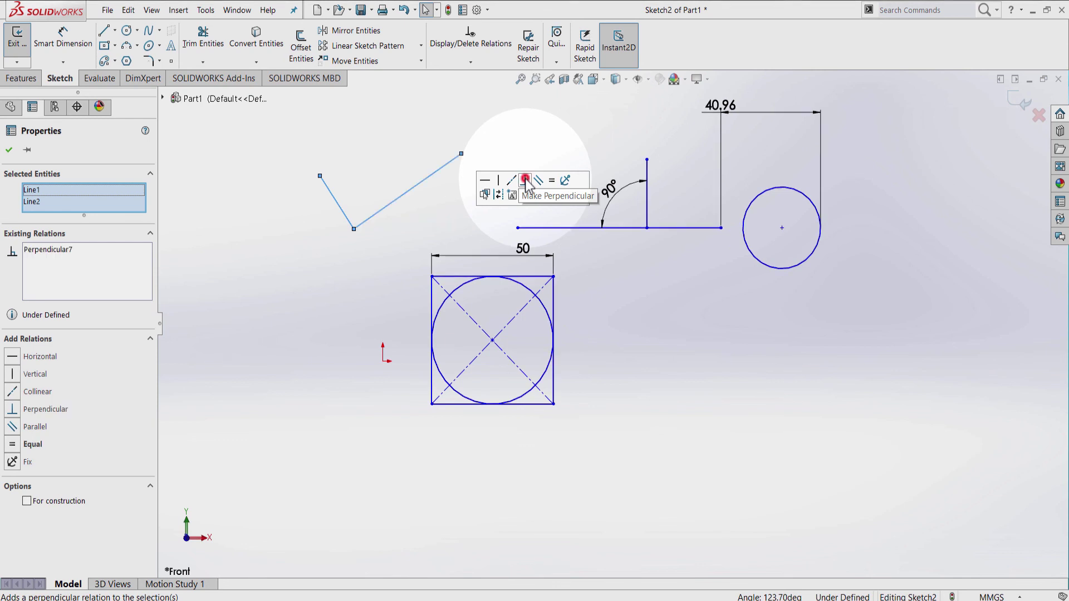
Step: Add a Horizontal relation to the longer left line to complete the L shape
click(503, 152)
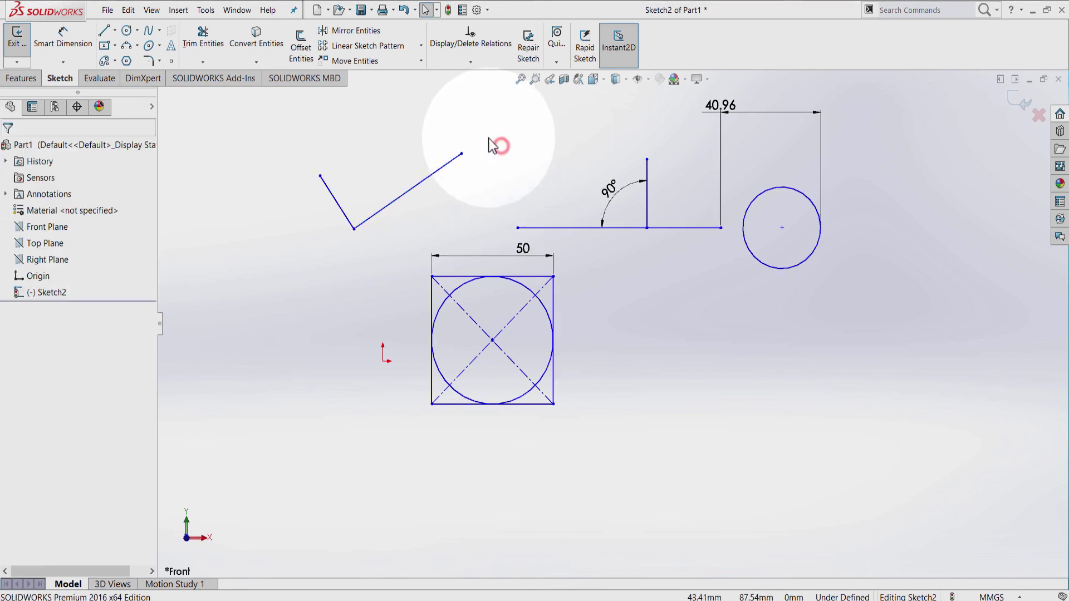
click(455, 162)
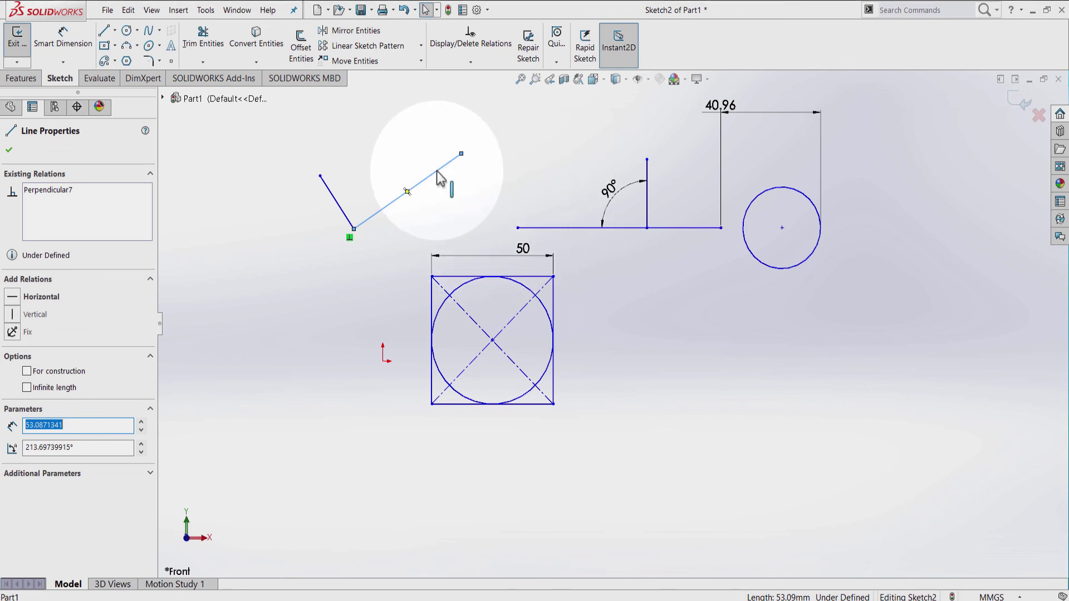
click(10, 299)
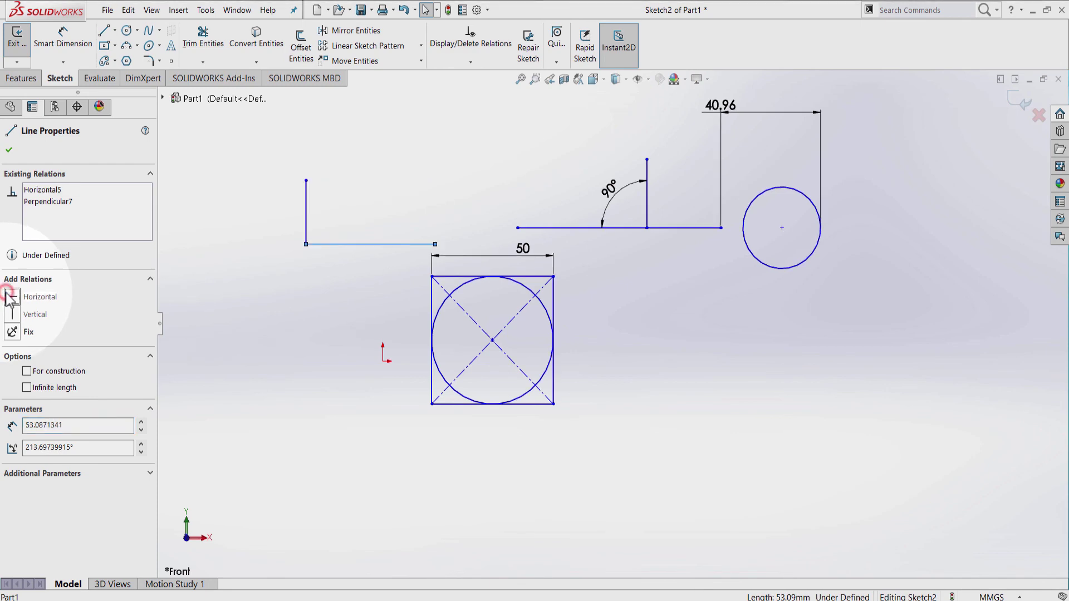
click(635, 324)
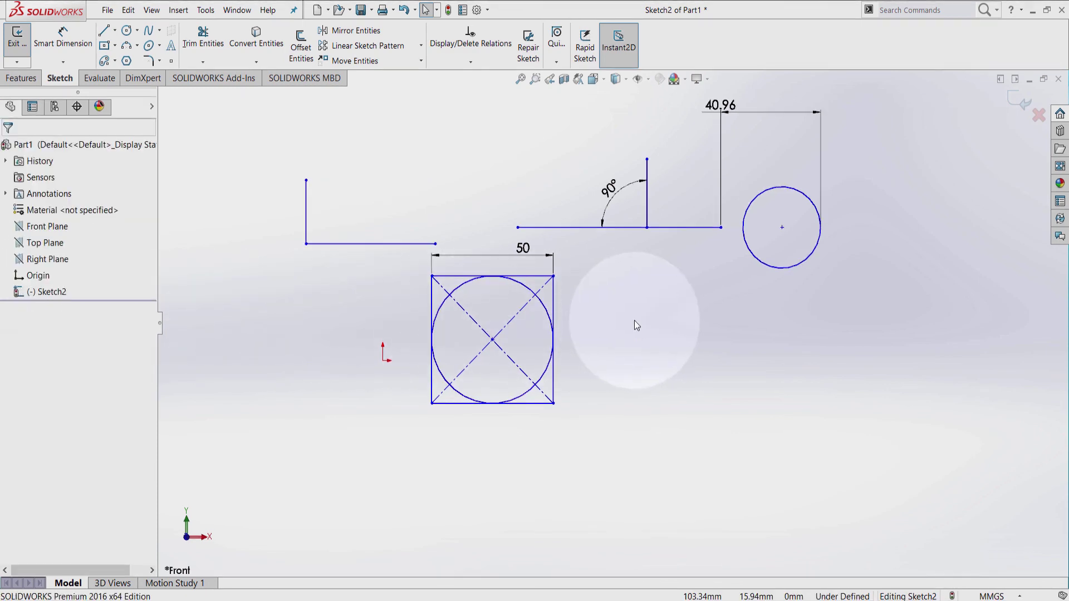